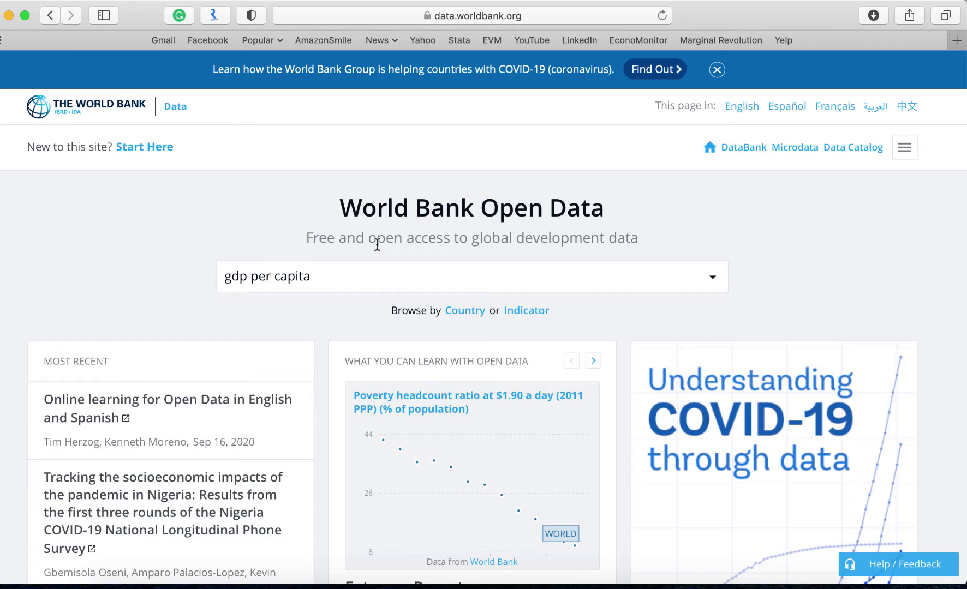
Search World Bank Open Data for 'gdp per capita' to list the matching indicator suggestions
left_click(351, 282)
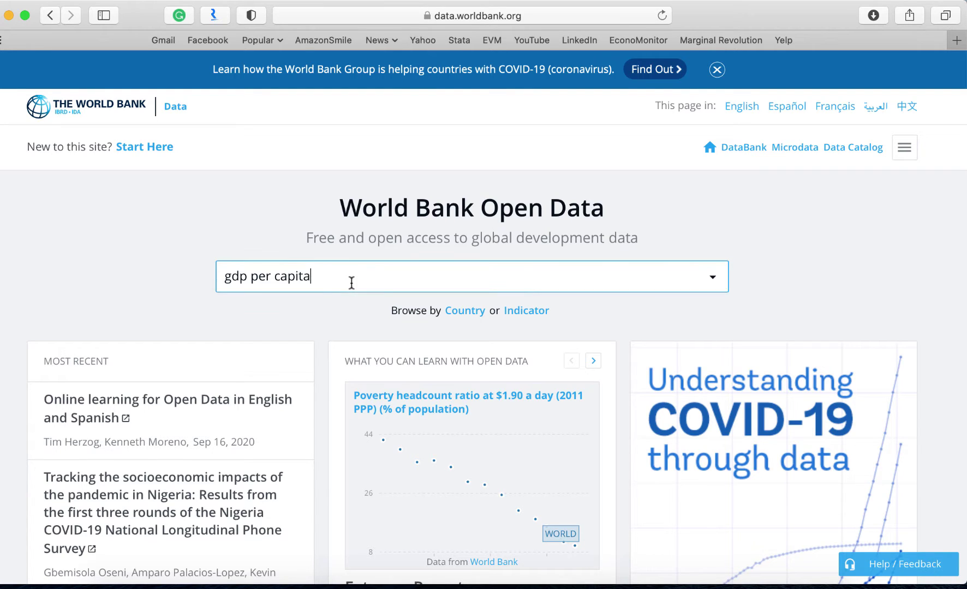
left_click_drag(325, 270, 252, 281)
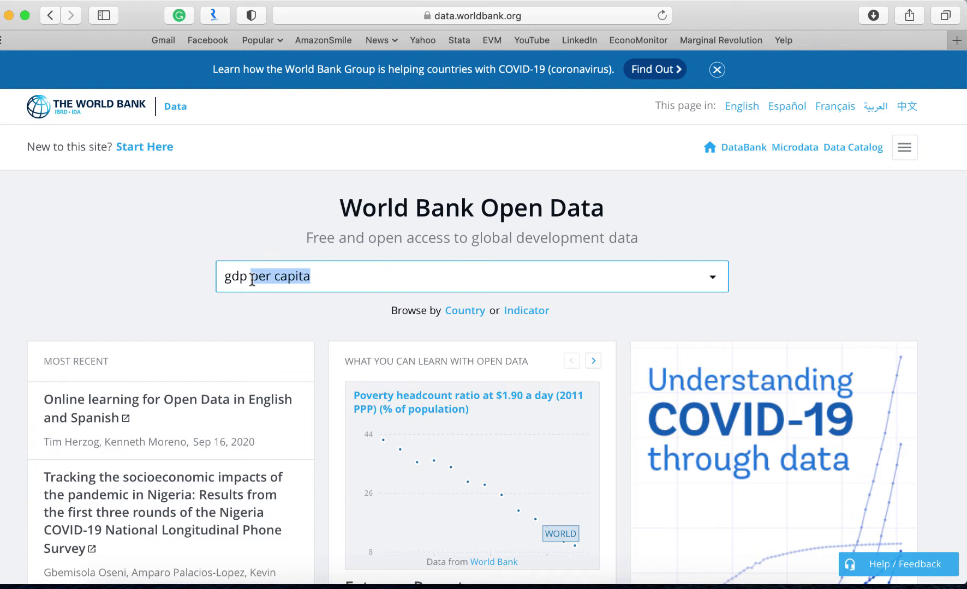
type("per cap")
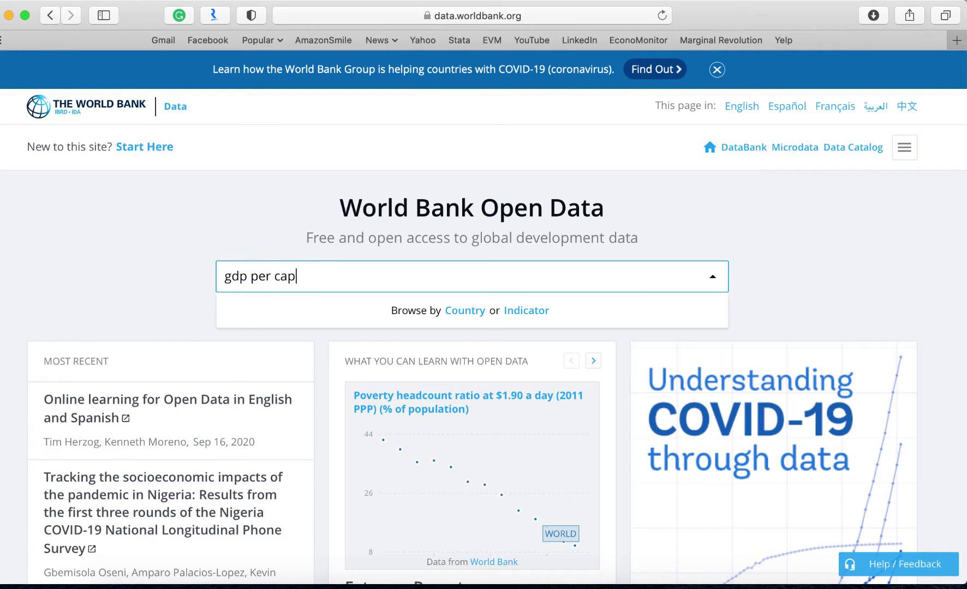
type("ita")
scroll(350, 383, "down", 5)
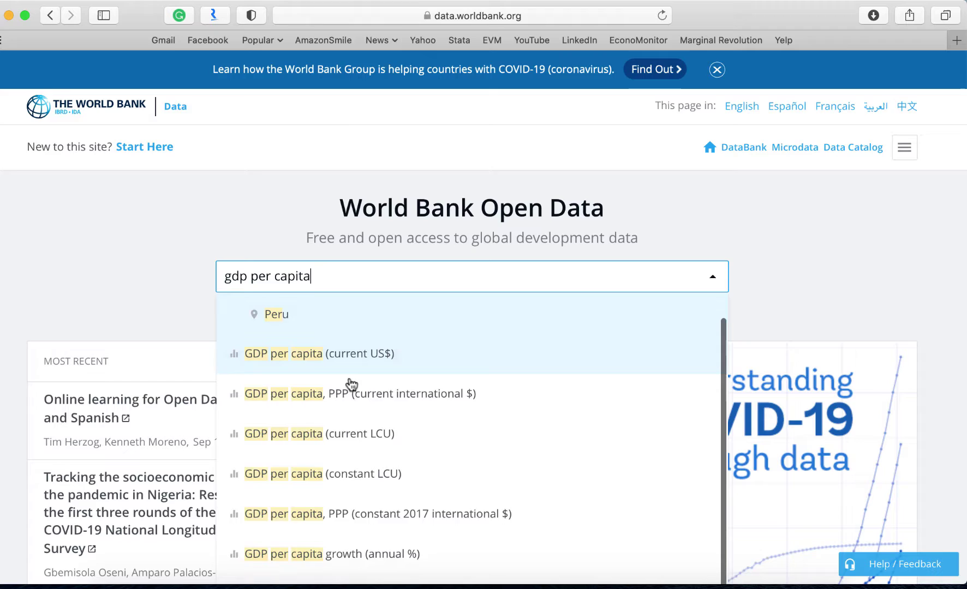
scroll(352, 385, "down", 2)
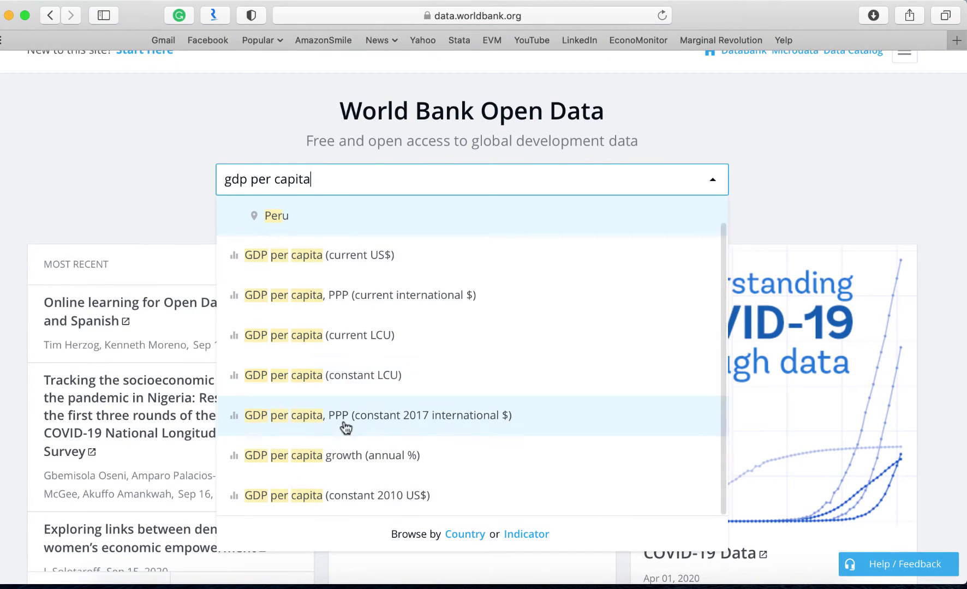
Open the GDP per capita (constant 2010 US$) indicator and download its data as EXCEL
left_click(407, 486)
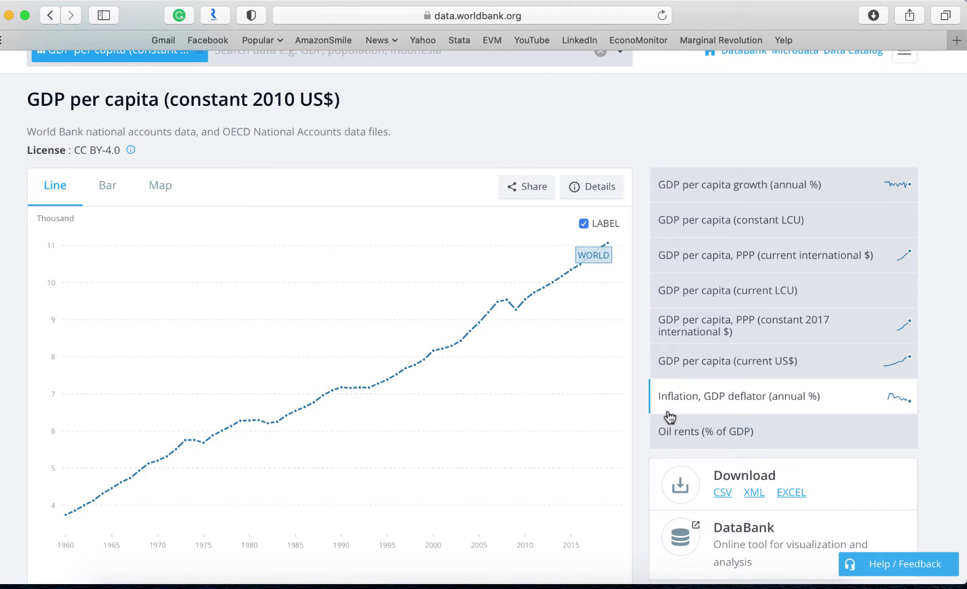
scroll(668, 416, "down", 3)
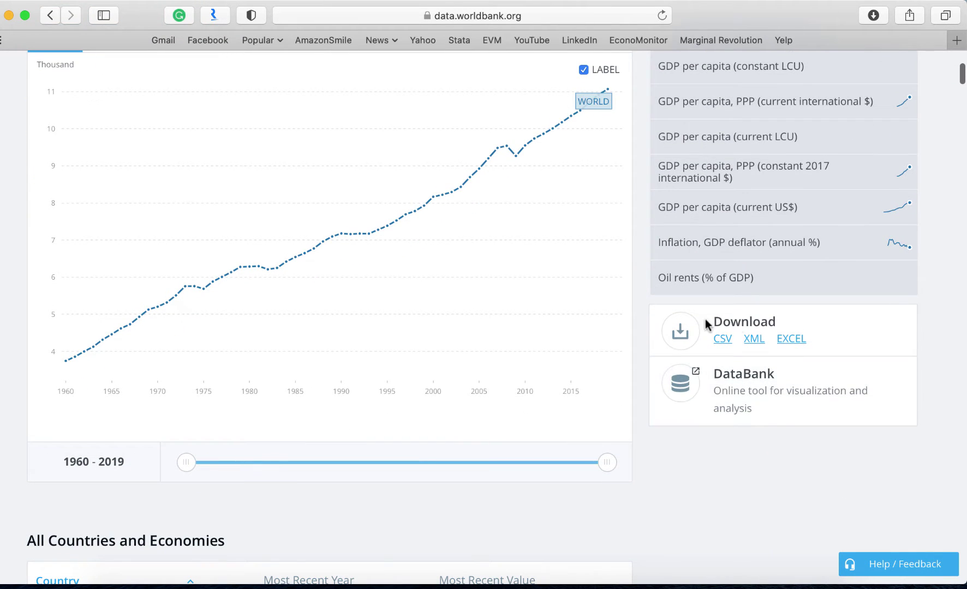
left_click(800, 339)
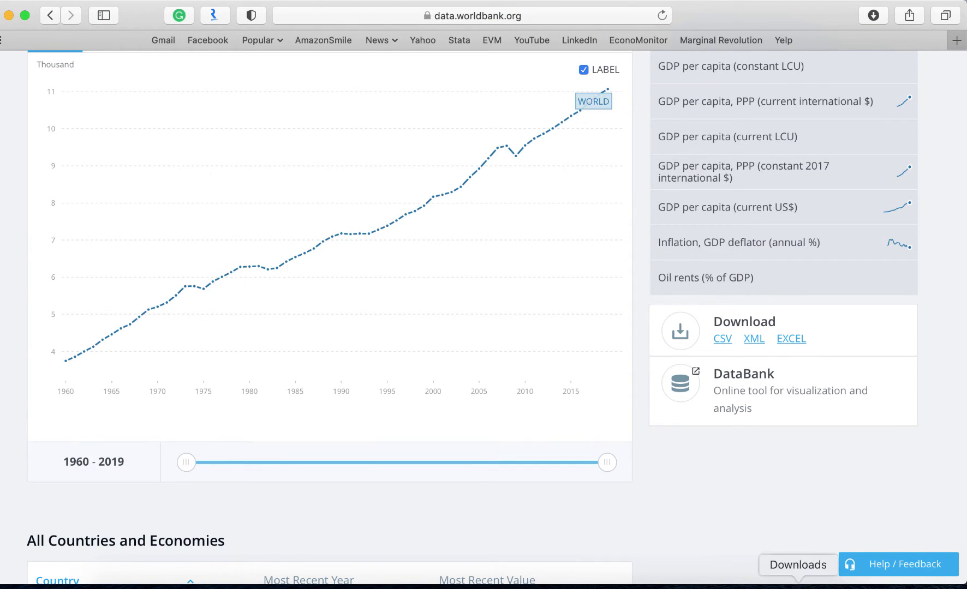
Find the downloaded GDP per capita .xls file in the Downloads stack and open it
left_click(734, 586)
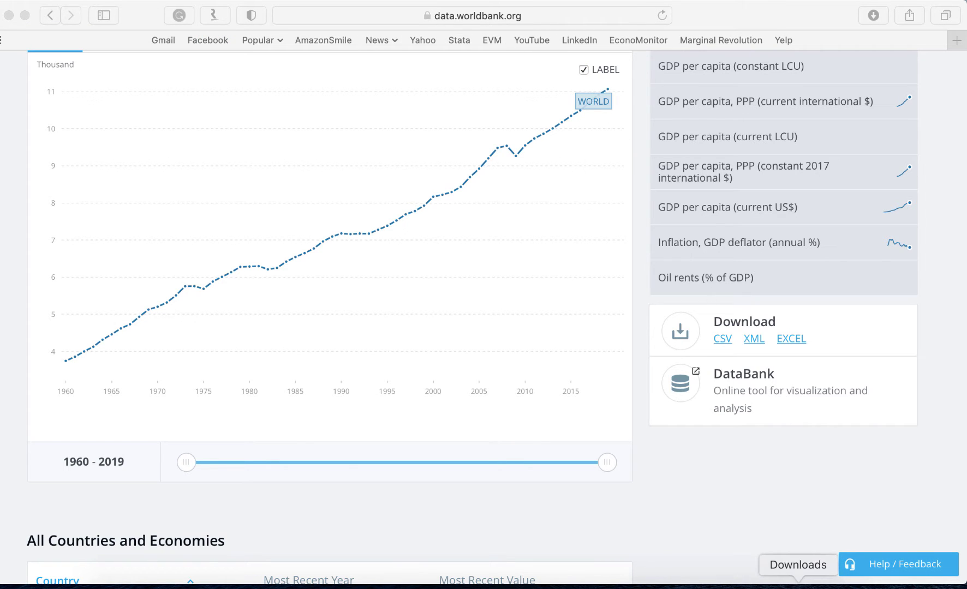
left_click(798, 586)
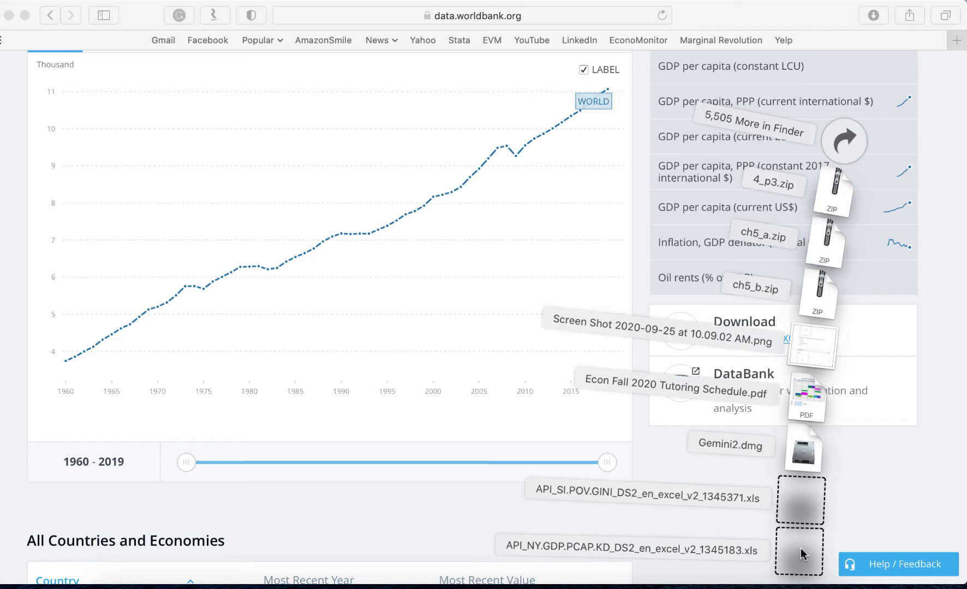
left_click(245, 180)
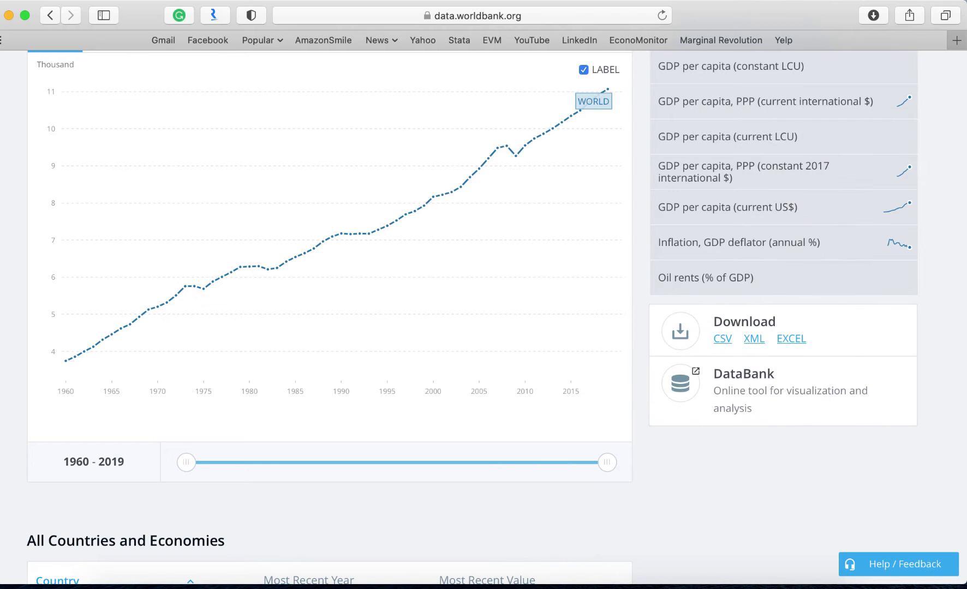
left_click(55, 0)
mouse_move(22, 0)
left_click(323, 241)
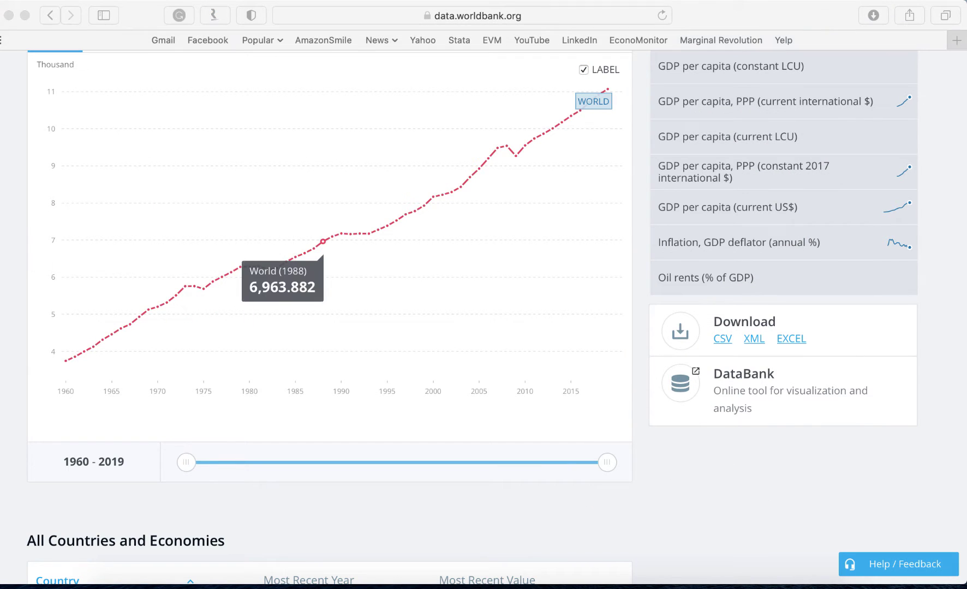
left_click(21, 0)
mouse_move(104, 0)
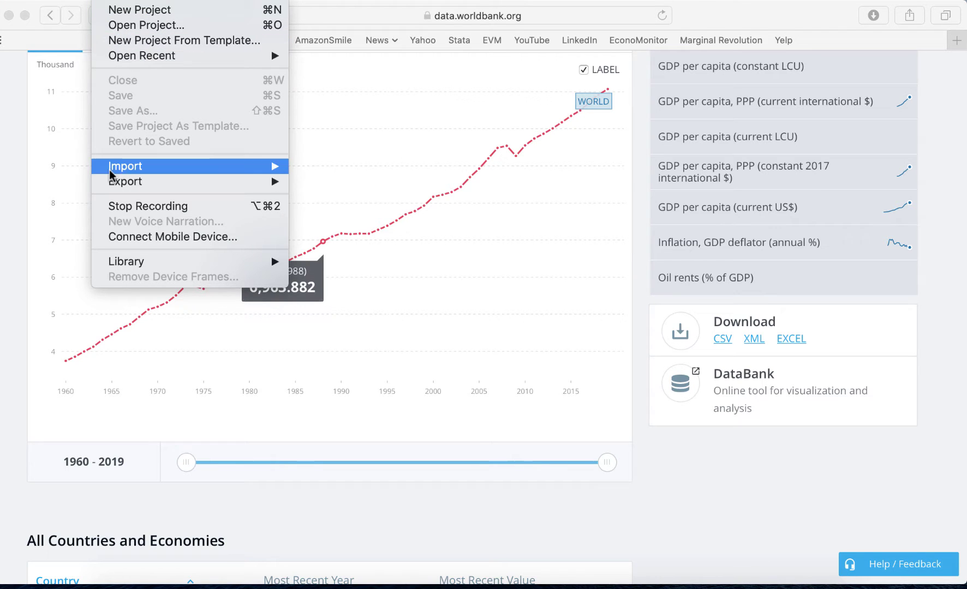
Open the downloaded GDP per capita workbook and make it fill the screen
left_click(148, 205)
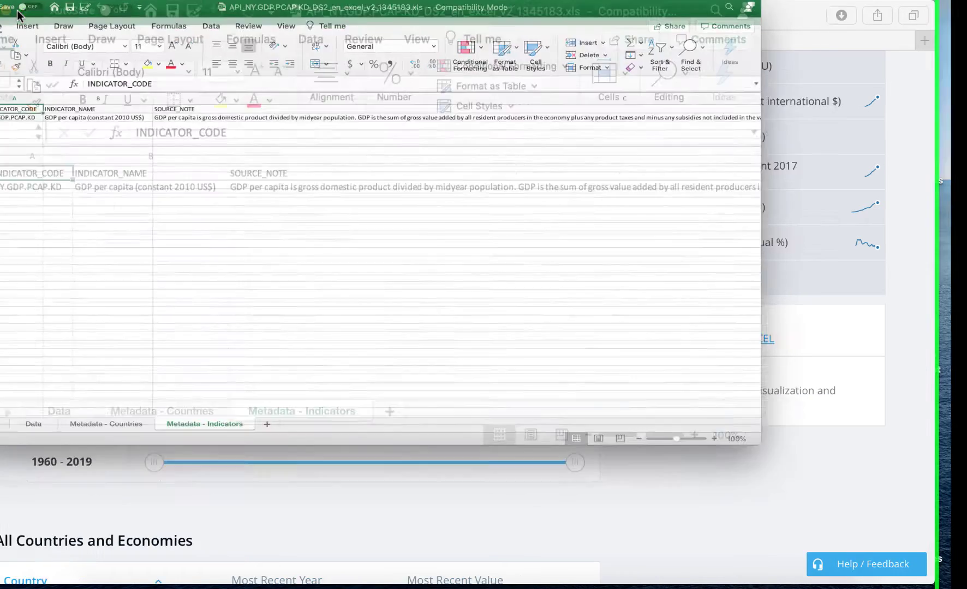
left_click(22, 13)
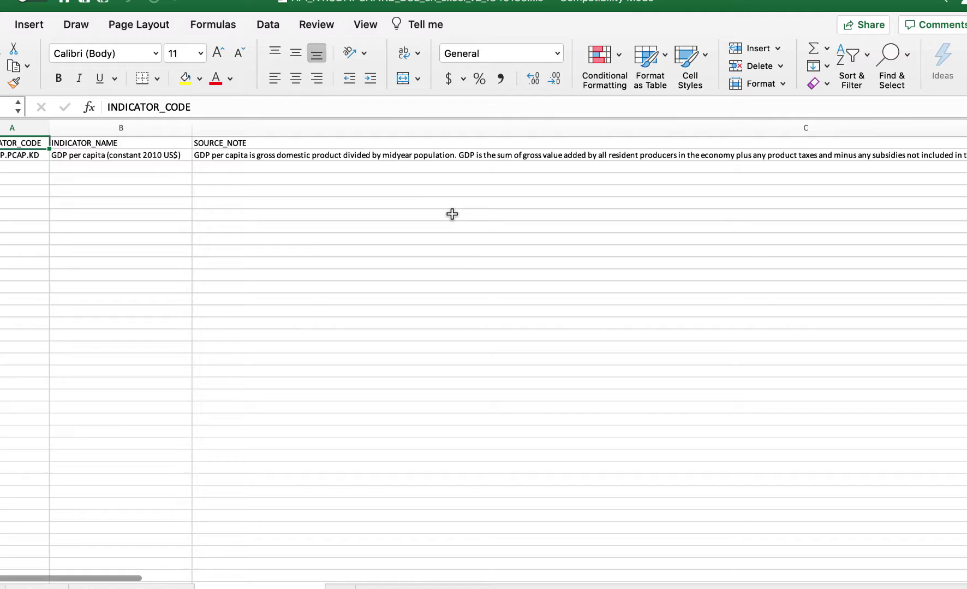
scroll(451, 214, "right", 15)
scroll(452, 214, "left", 15)
Switch to the Data sheet and scroll across its 1960–2019 year columns
left_click(35, 587)
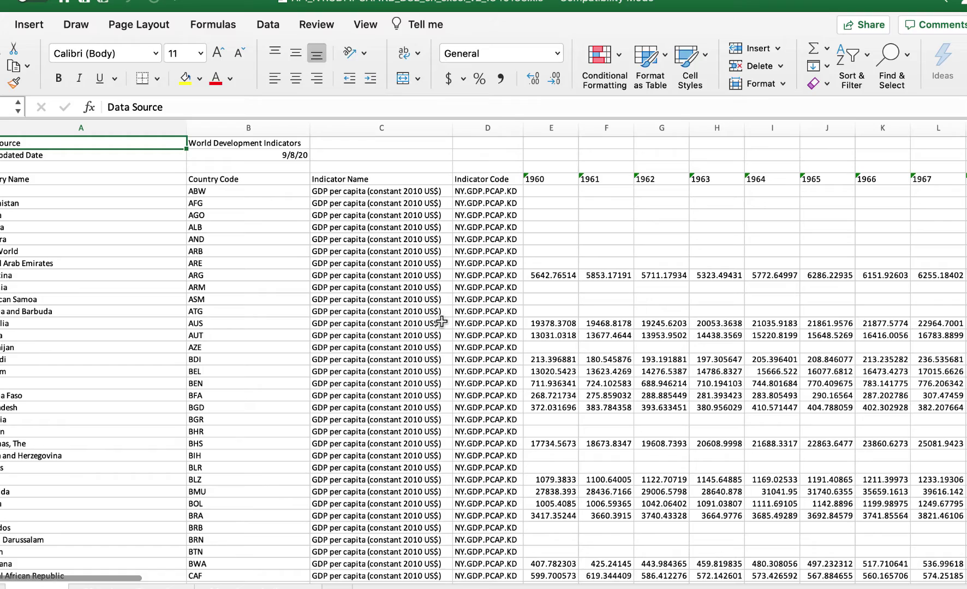
scroll(441, 321, "right", 5)
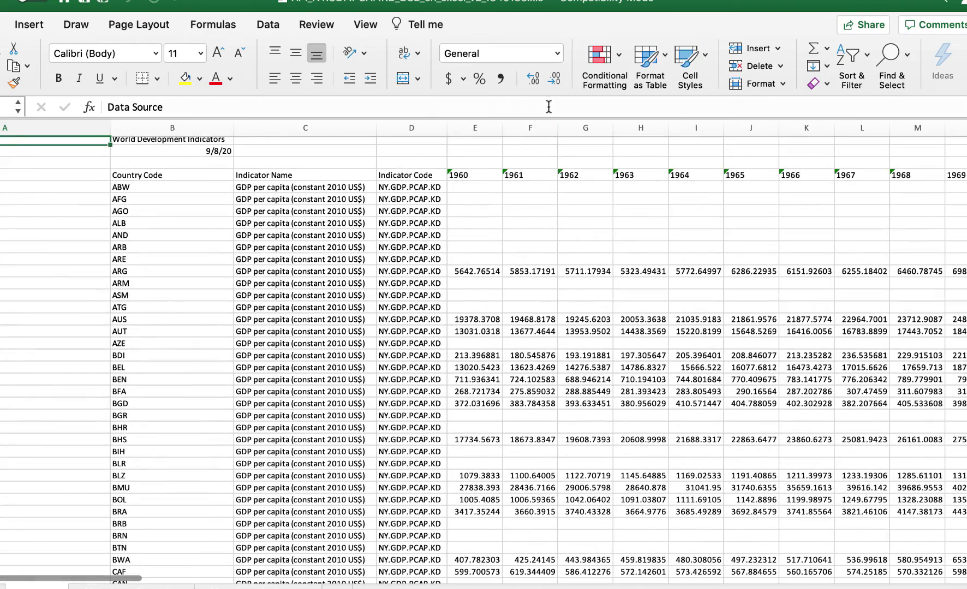
scroll(364, 216, "left", 6)
scroll(363, 216, "right", 2)
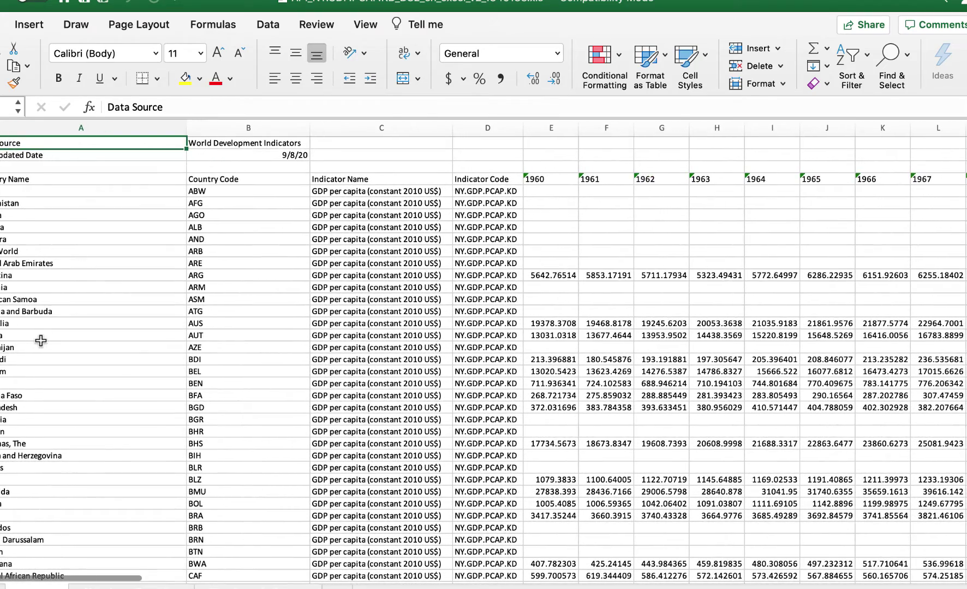
scroll(587, 160, "right", 10)
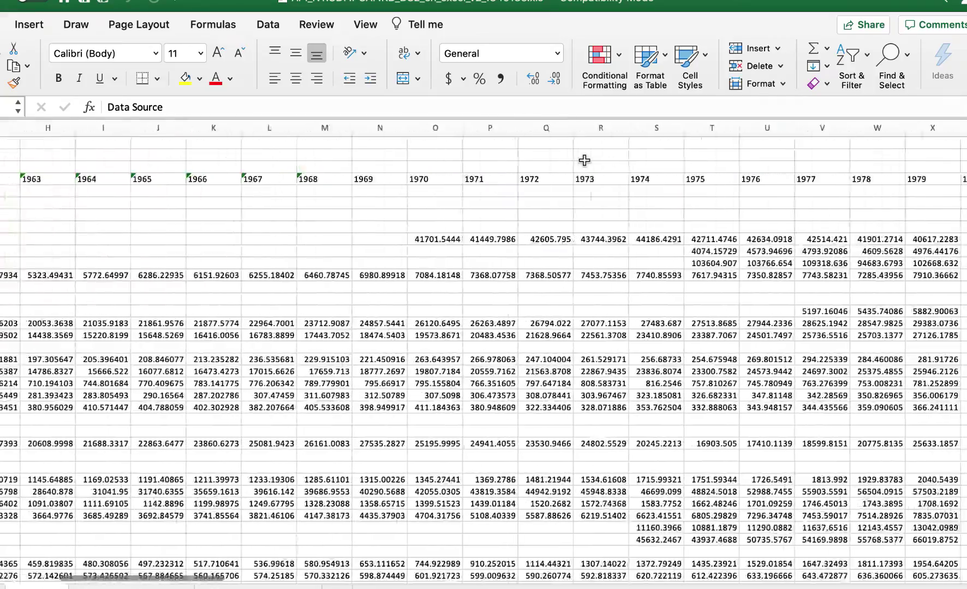
scroll(587, 160, "left", 10)
scroll(587, 159, "right", 2)
Delete the 1961–2019 year columns F–BL, leaving only the 1960 column
left_click_drag(607, 128, 741, 134)
right_click(544, 233)
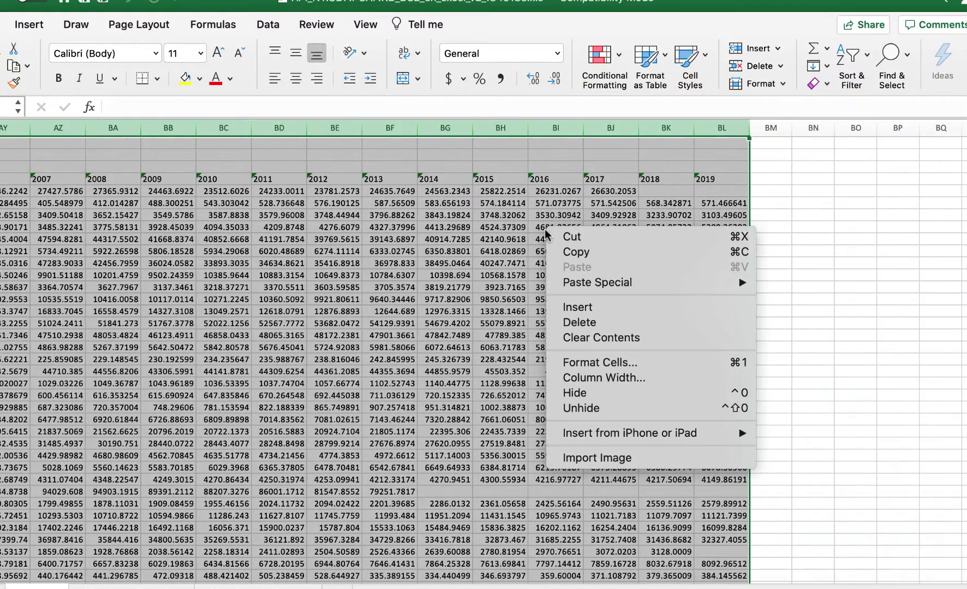
left_click(646, 322)
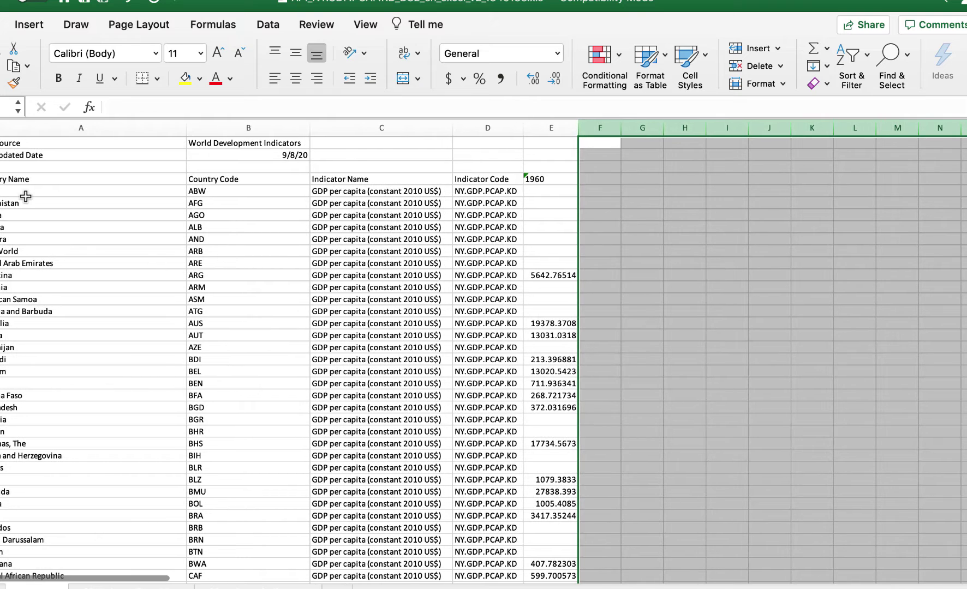
left_click(547, 202)
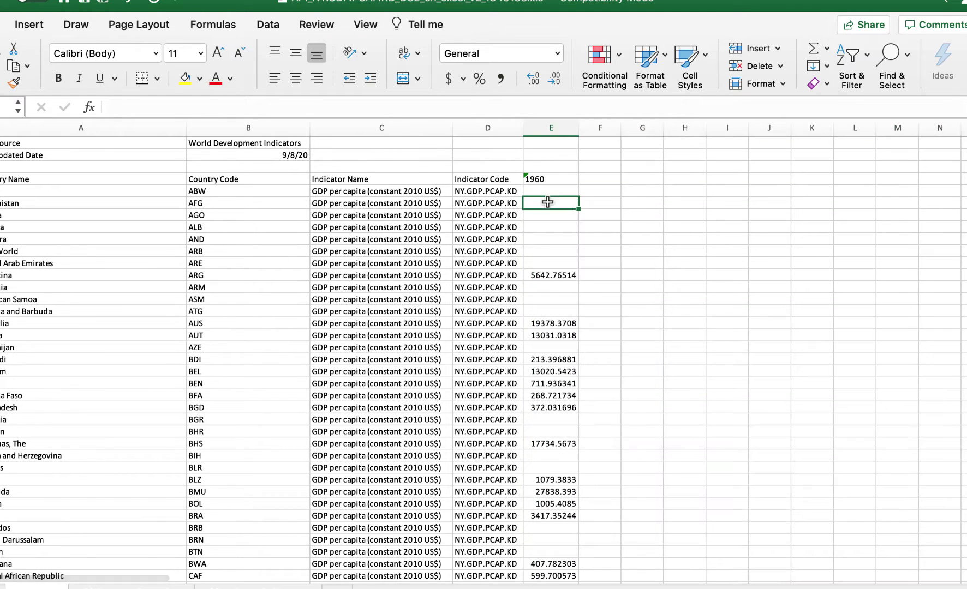
left_click(553, 130)
Delete rows 1–3 above the table headings so the headers form the top row
left_click(1, 166)
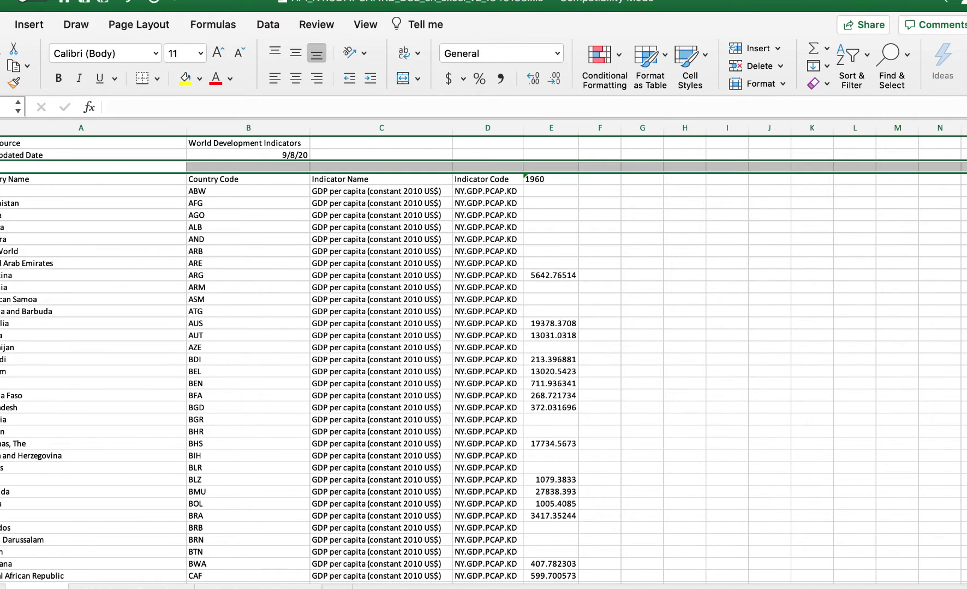
left_click_drag(1, 167, 1, 136)
right_click(146, 155)
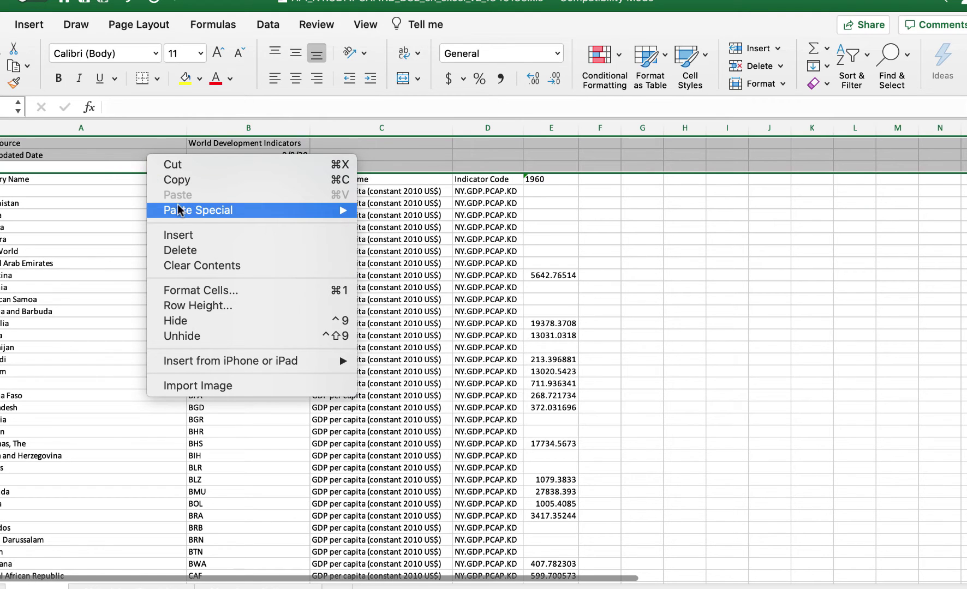
left_click(176, 250)
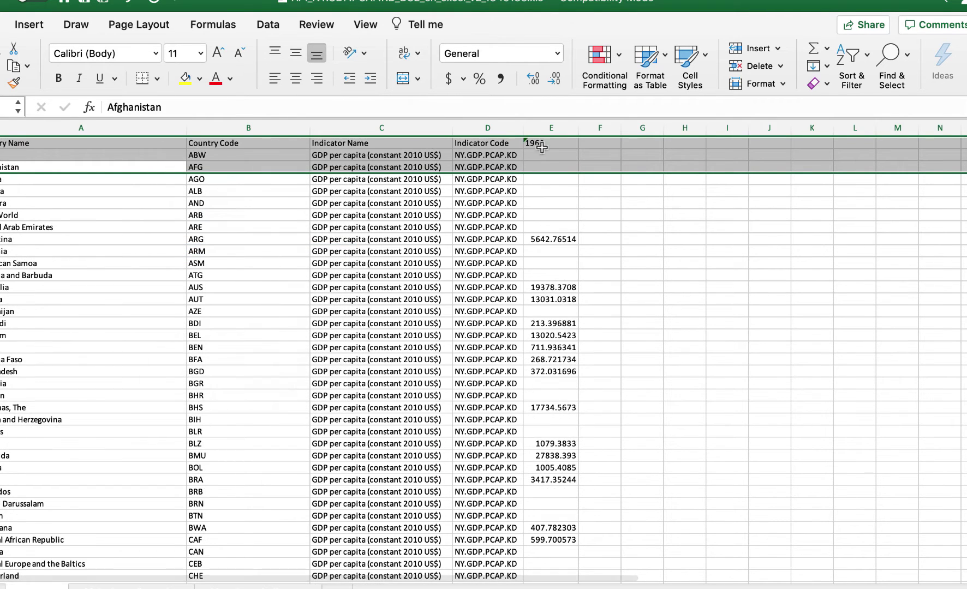
left_click(545, 128)
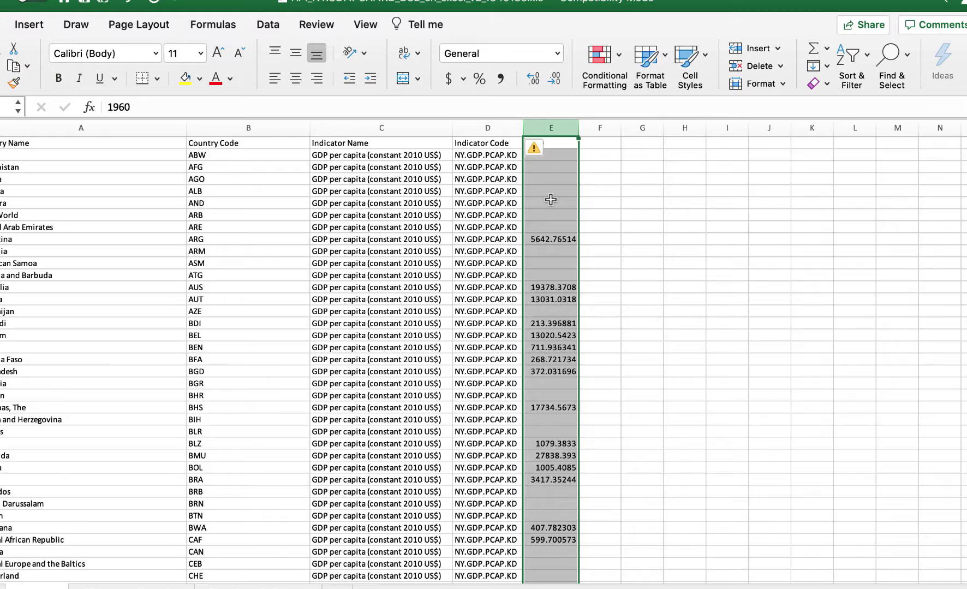
scroll(551, 199, "down", 10)
scroll(551, 200, "up", 10)
Try a quick smallest-to-largest sort on the 1960 values, then undo it
left_click(268, 24)
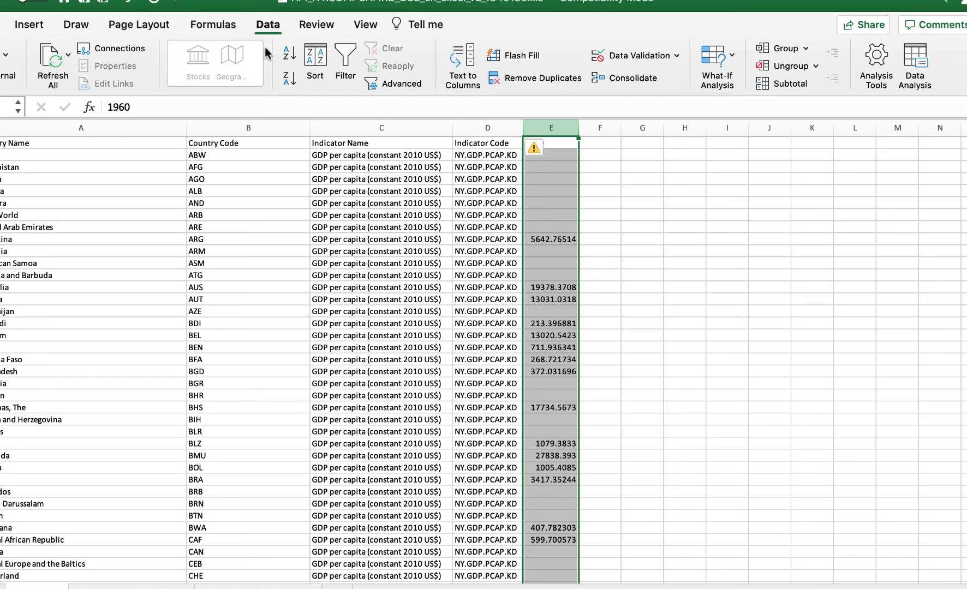
left_click(289, 53)
left_click(561, 239)
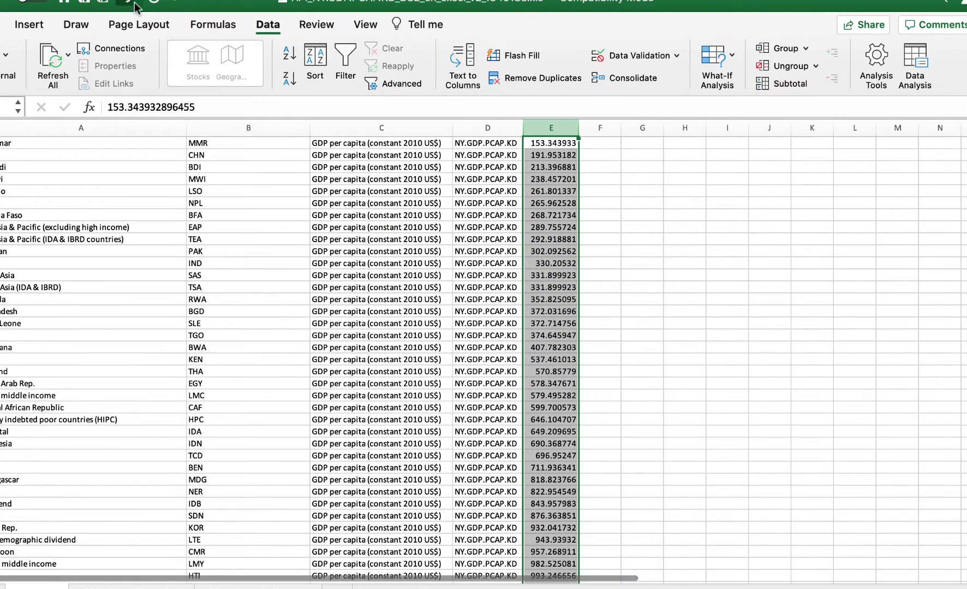
left_click(130, 4)
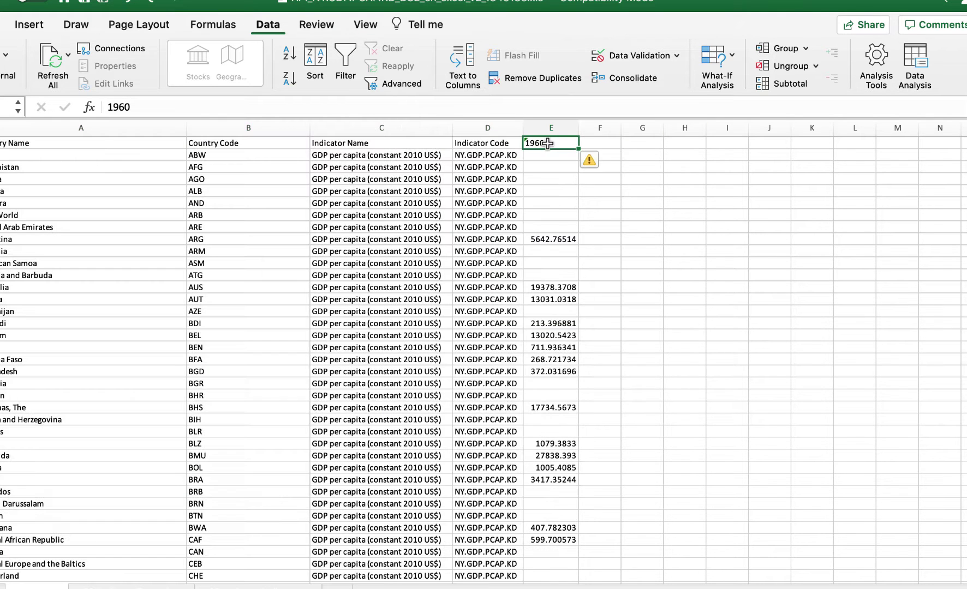
Sort the whole table, with headers, by the 1960 column from smallest to largest
left_click(548, 144)
left_click_drag(547, 143, 156, 144)
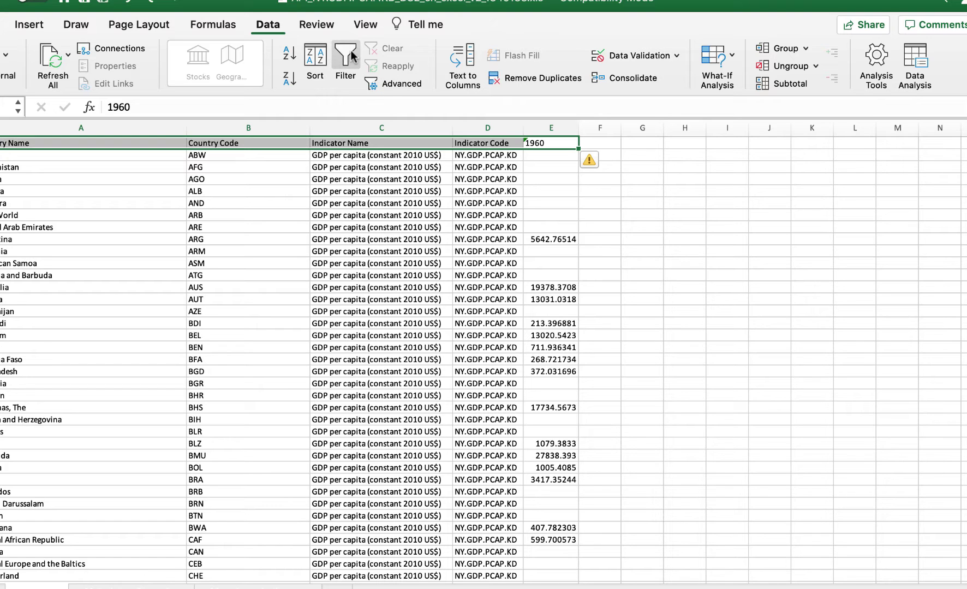
left_click(322, 60)
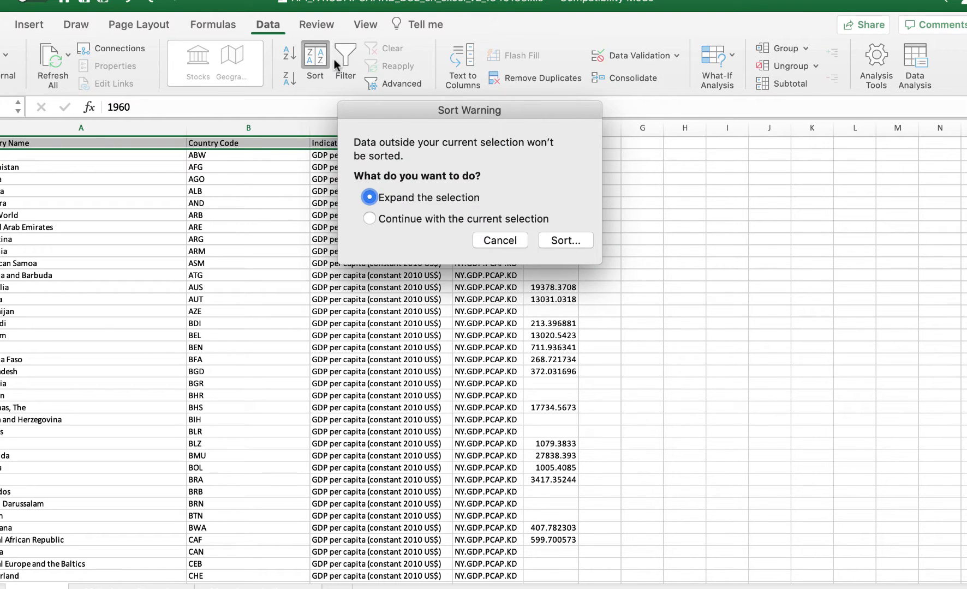
left_click(570, 242)
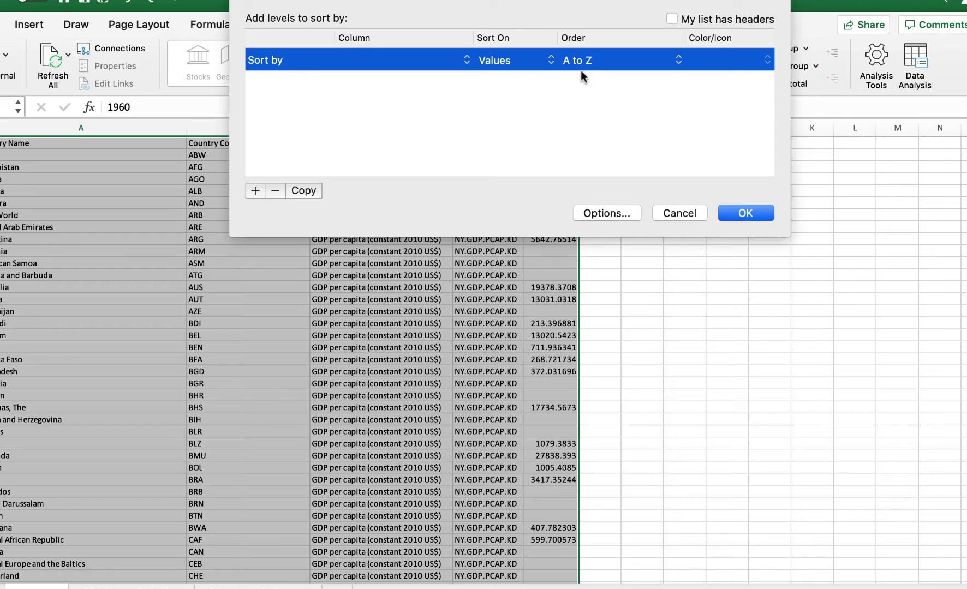
left_click(586, 55)
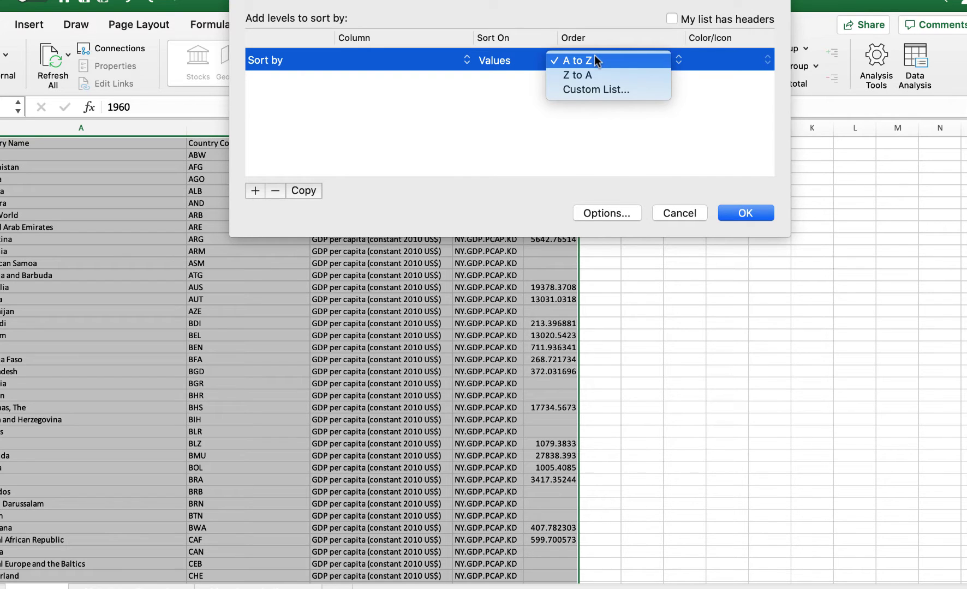
left_click(654, 154)
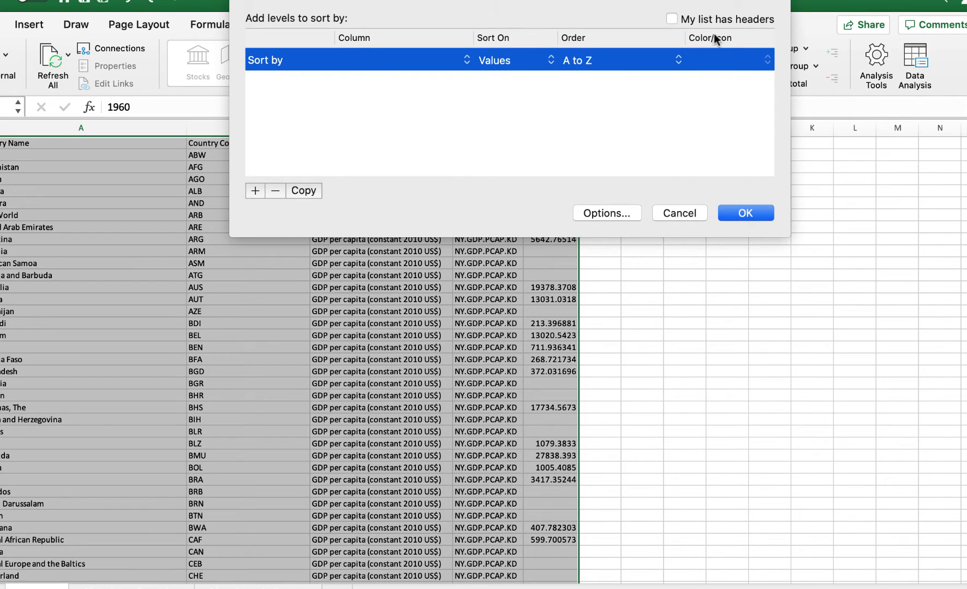
left_click(687, 21)
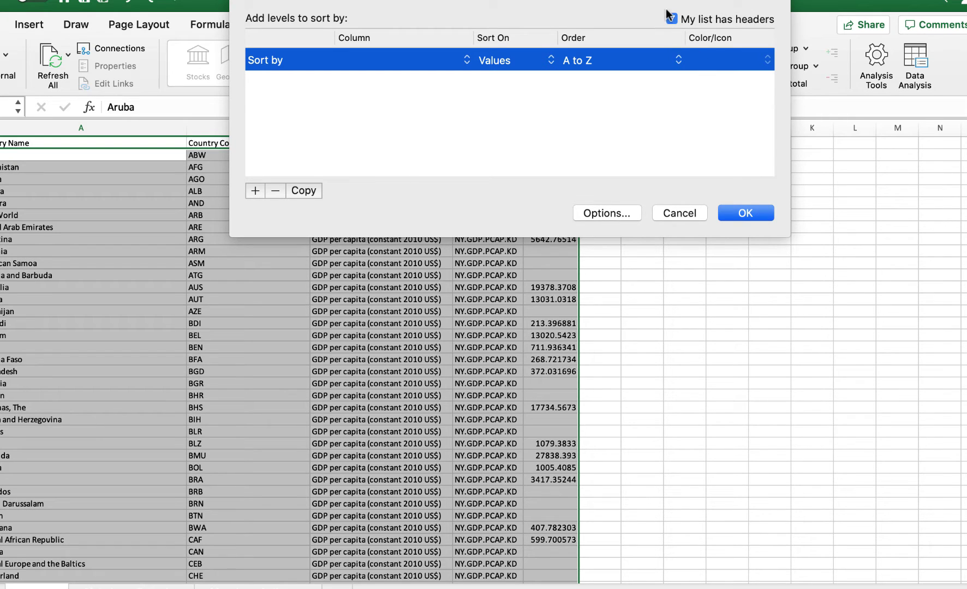
left_click(743, 214)
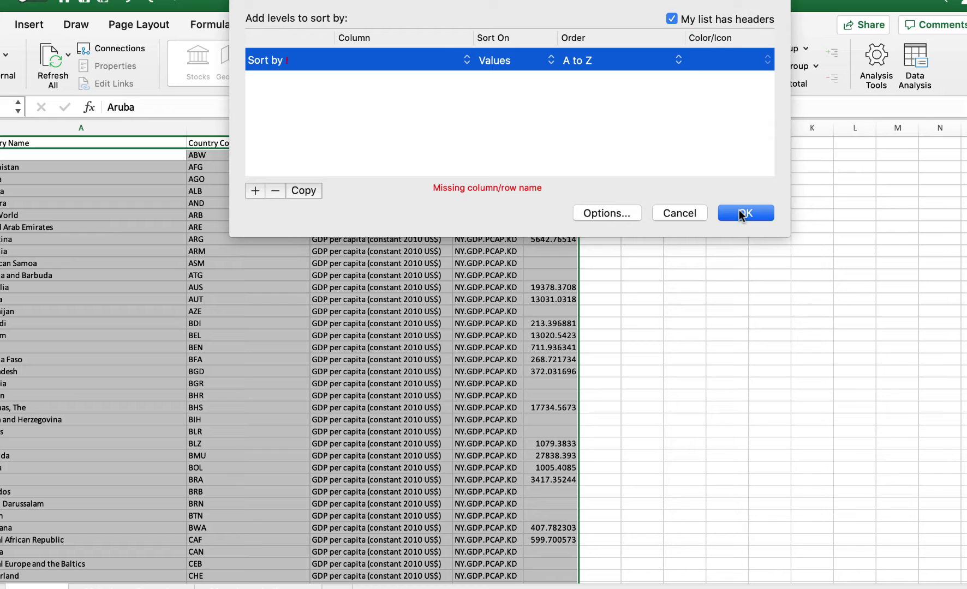
left_click(431, 61)
left_click(389, 116)
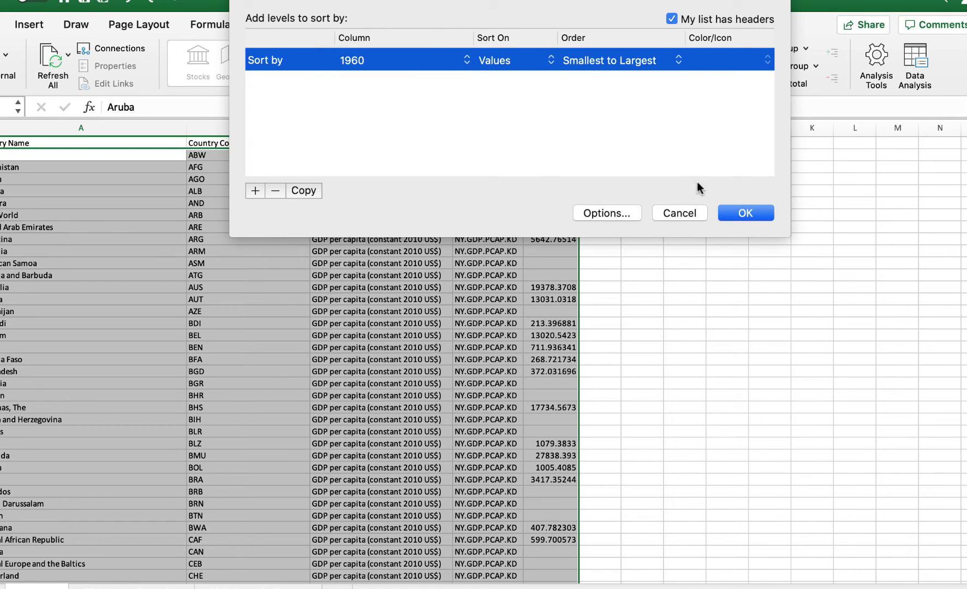
left_click(743, 213)
Delete the rows from Aruba down that lack 1960 values, leaving MMR at 153.343933 first
scroll(564, 319, "down", 20)
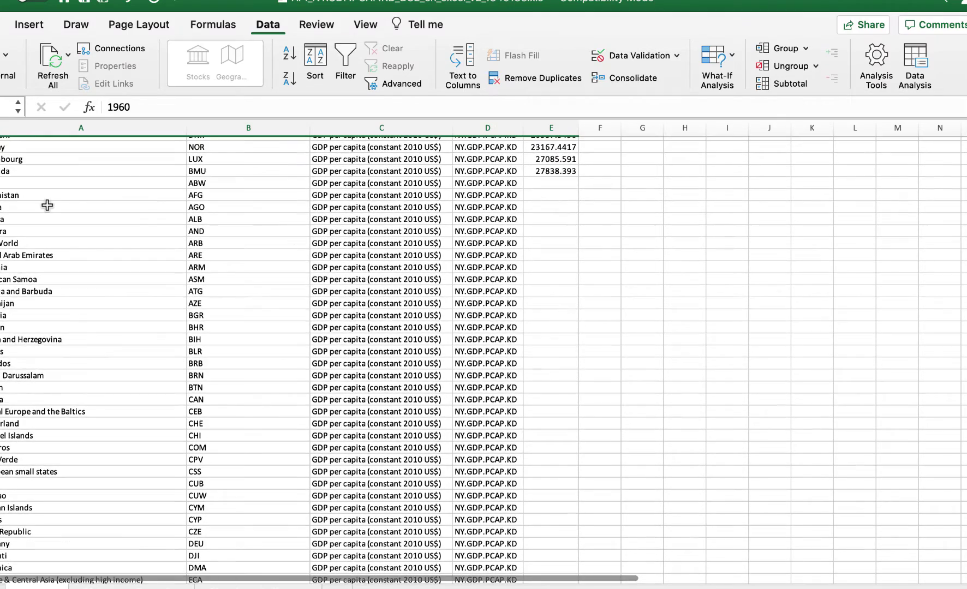
left_click(3, 194)
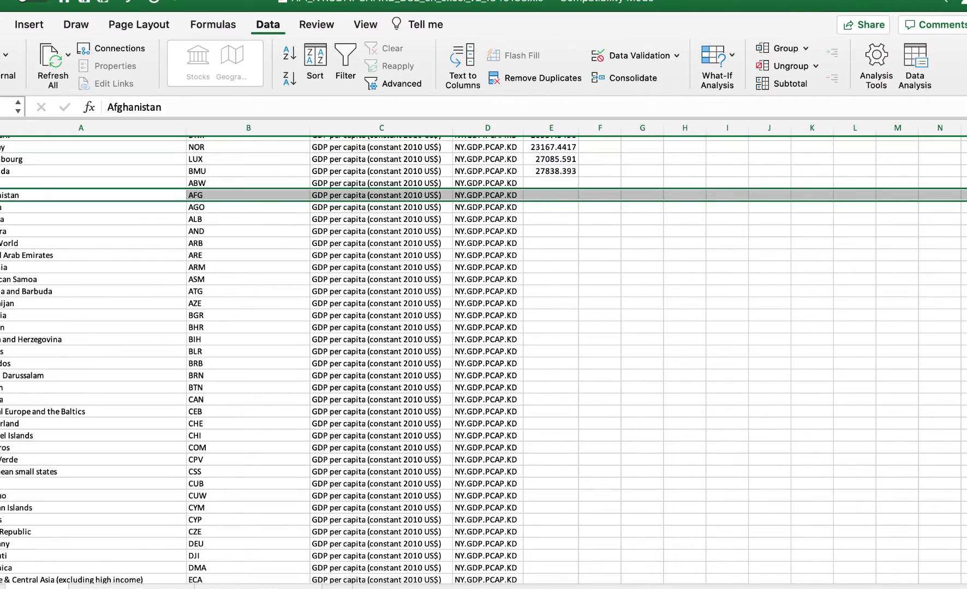
left_click_drag(3, 183, 64, 406)
right_click(174, 311)
left_click(224, 404)
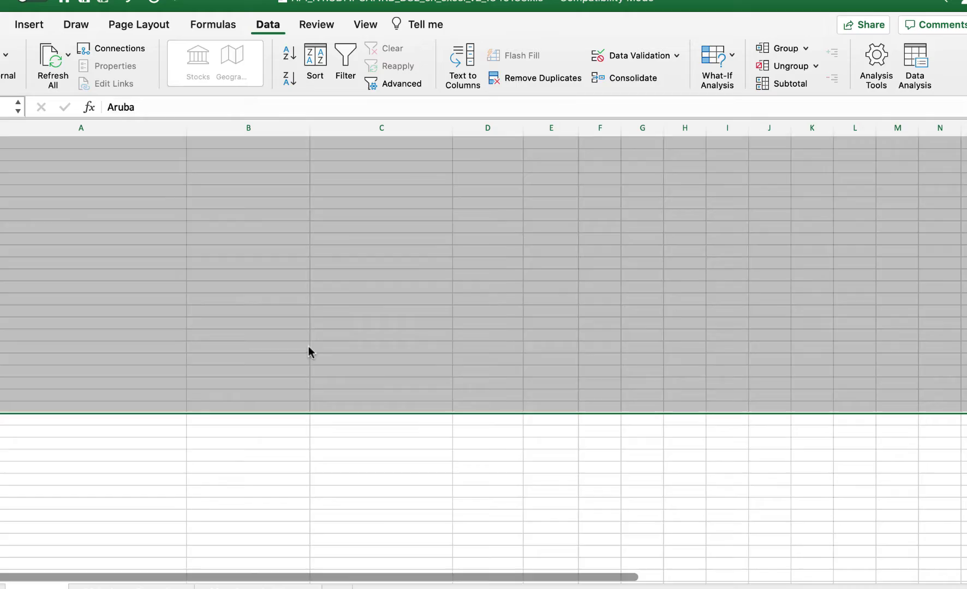
scroll(468, 336, "up", 20)
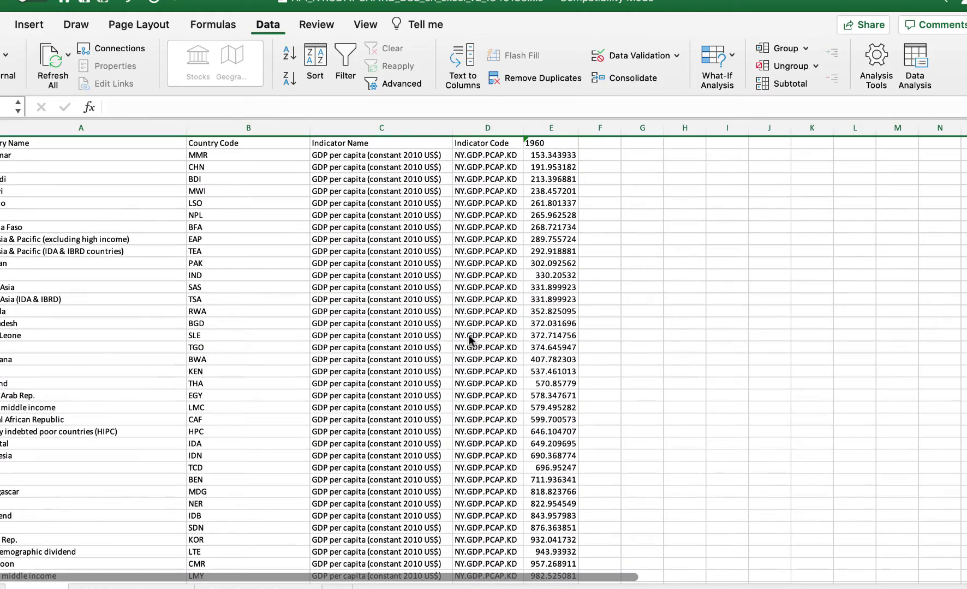
left_click(678, 284)
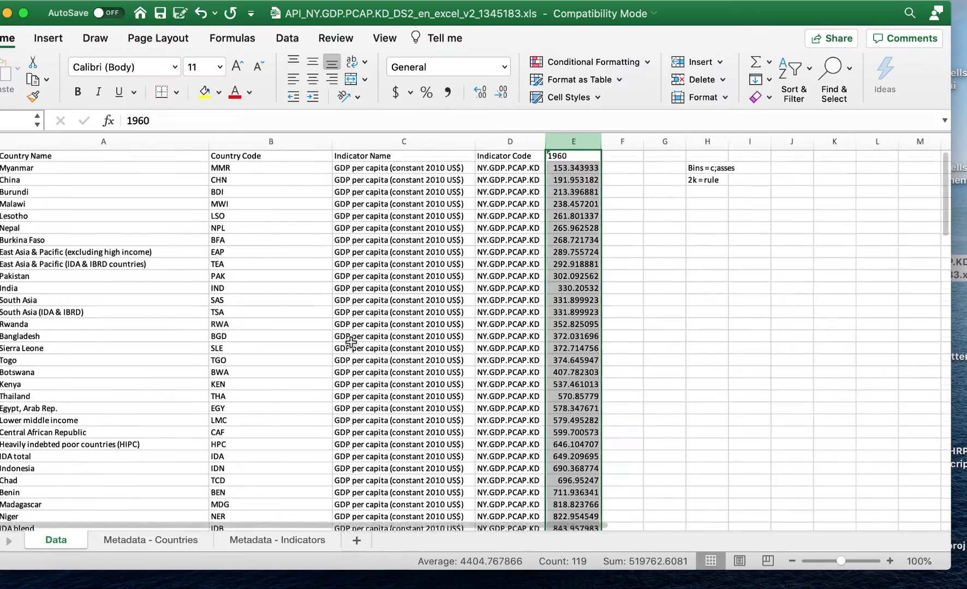
Copy the cleaned data table A1:E119 with Cmd+C
scroll(345, 341, "down", 1)
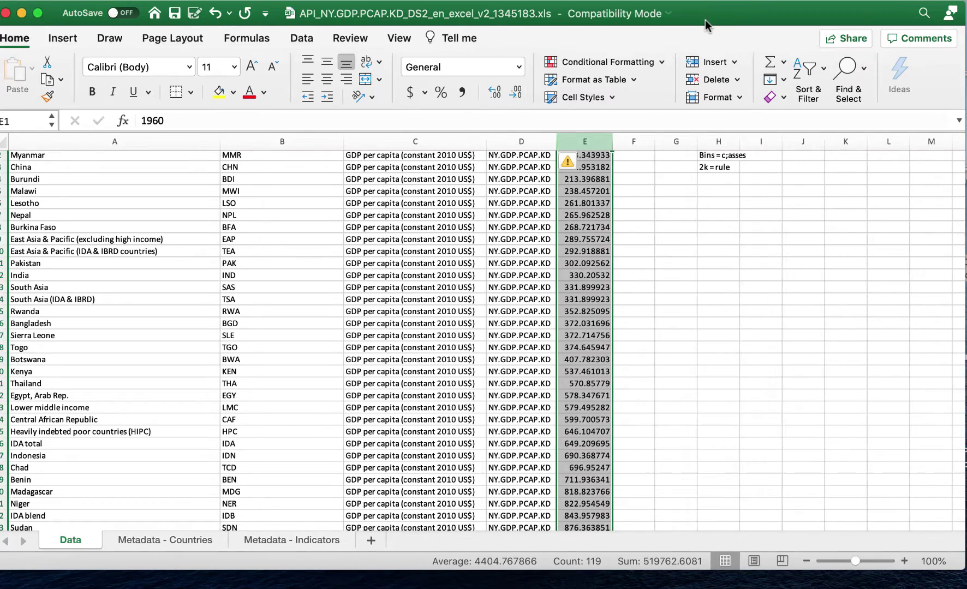
scroll(363, 294, "up", 1)
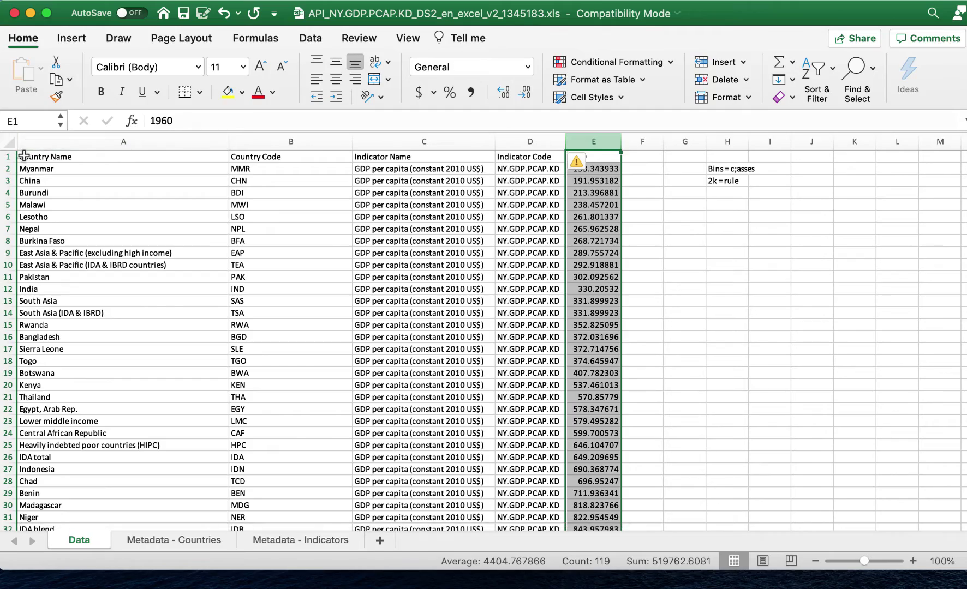
left_click_drag(22, 151, 597, 486)
key("super+c")
Check the workbook's file name details, then bring up the File menu
scroll(597, 486, "up", 20)
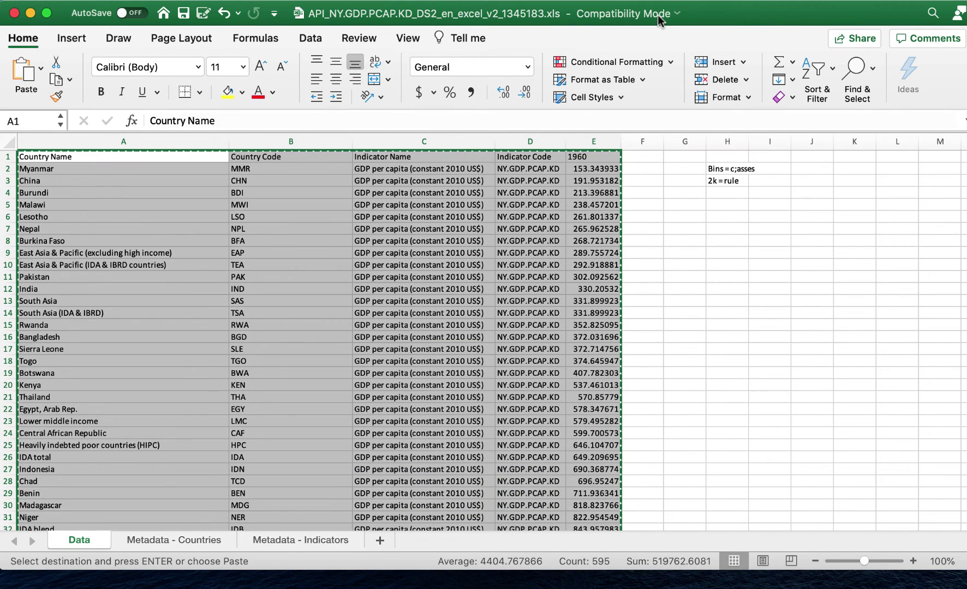
left_click(676, 15)
left_click(709, 17)
left_click(61, 1)
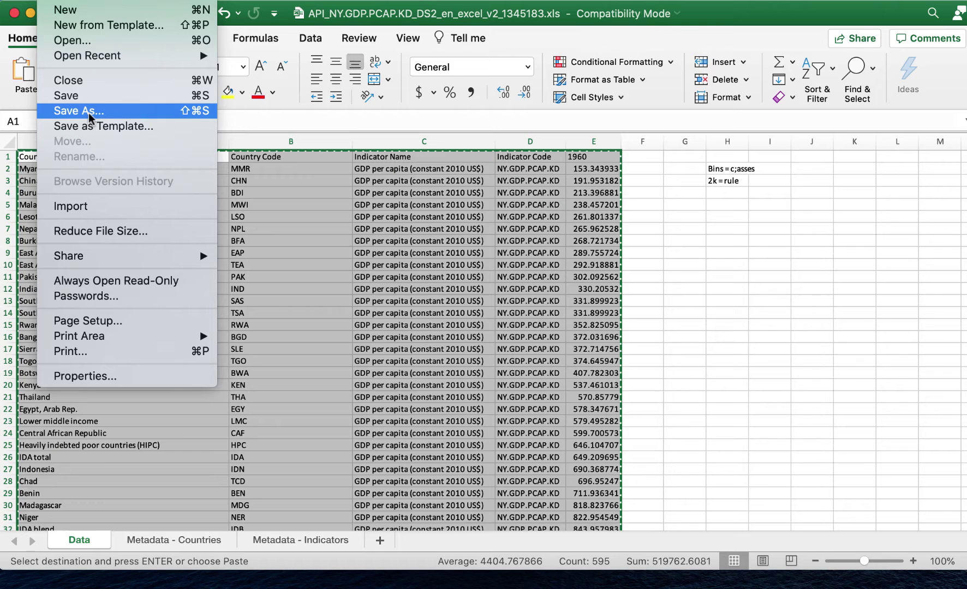
Create a new blank workbook, Book2, and paste the copied table into it
left_click(88, 13)
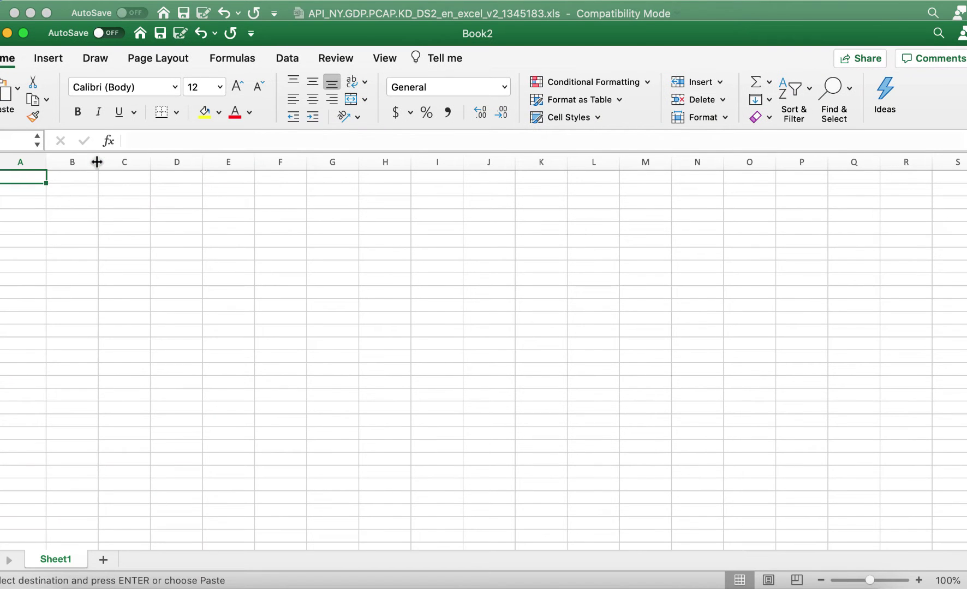
key("super+v")
left_click_drag(365, 39, 391, 16)
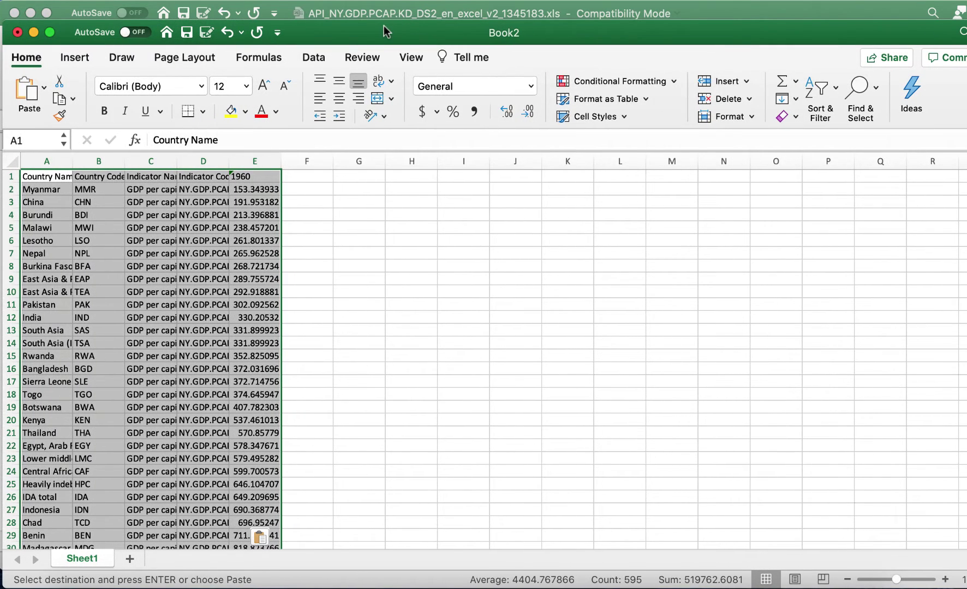
left_click(345, 242)
Add the notes 'Histograms:', 'classes/bins' and '2k rule' in column H from H4
left_click(401, 215)
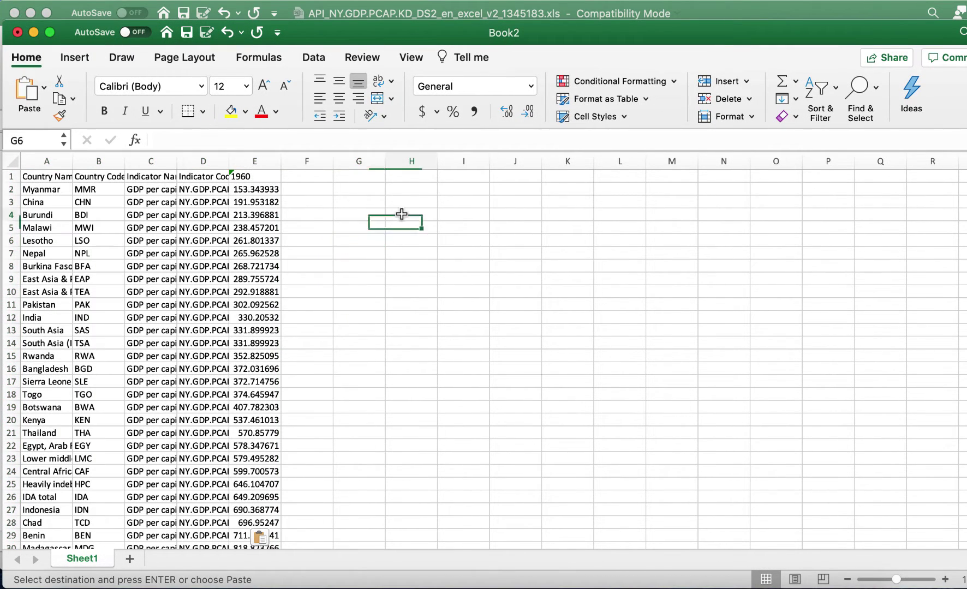
type("Histogr")
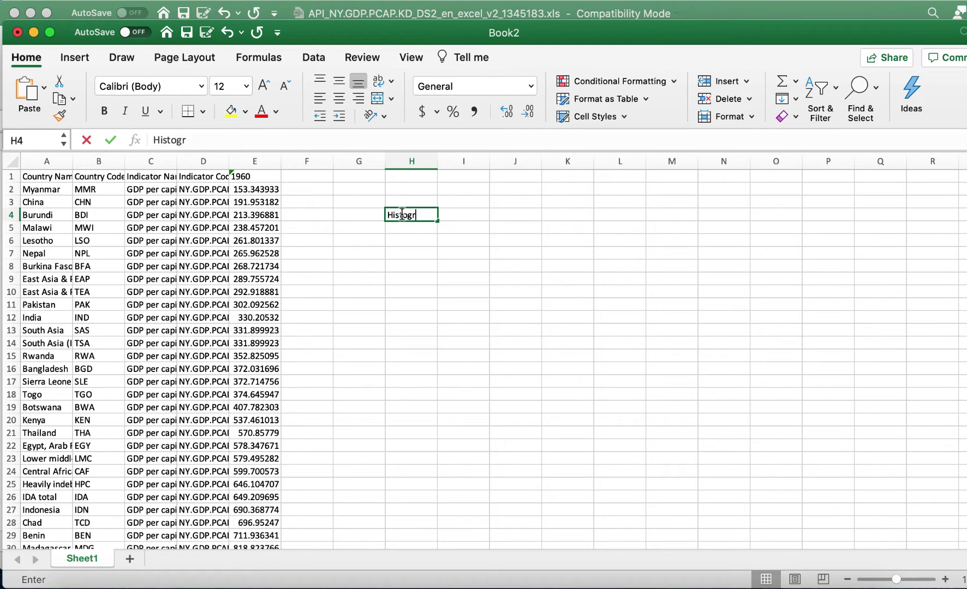
type("ams:")
key("Return")
key("Return")
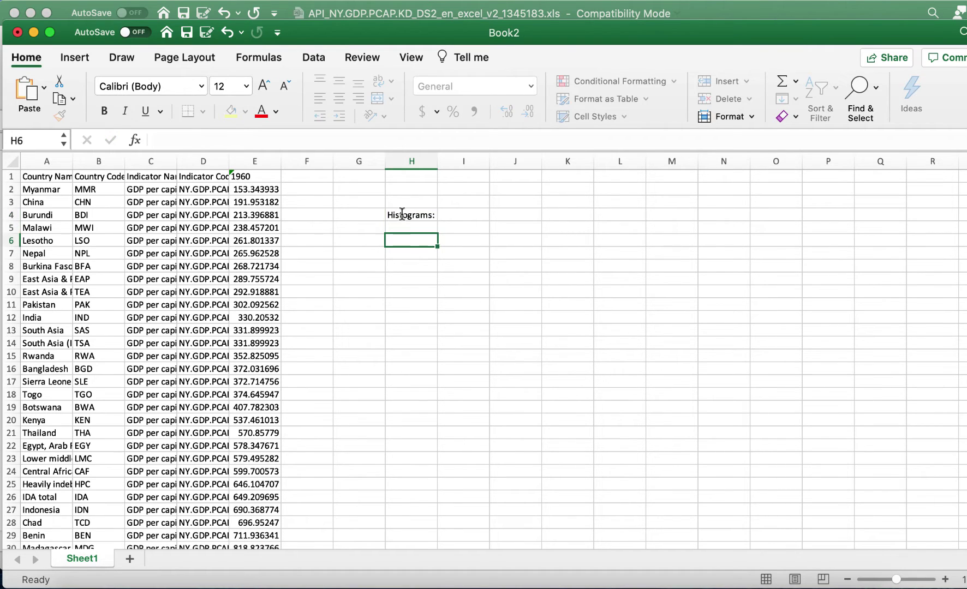
type("cla")
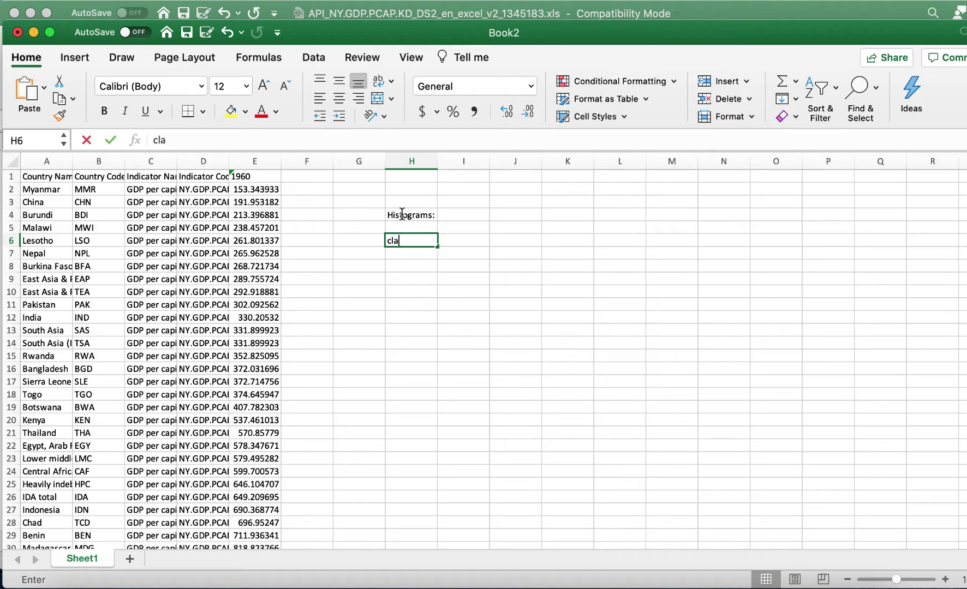
type("sses/bins")
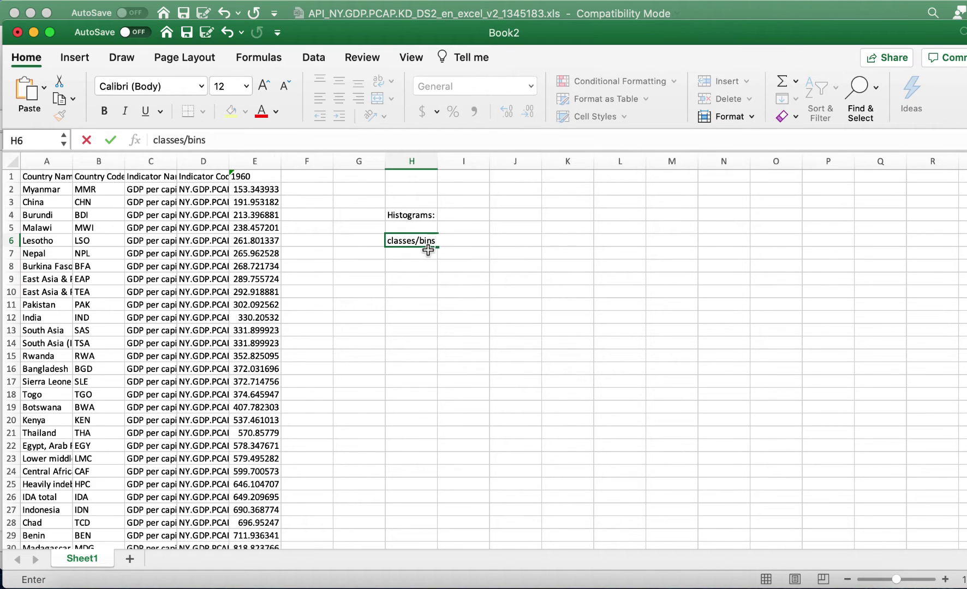
left_click(427, 250)
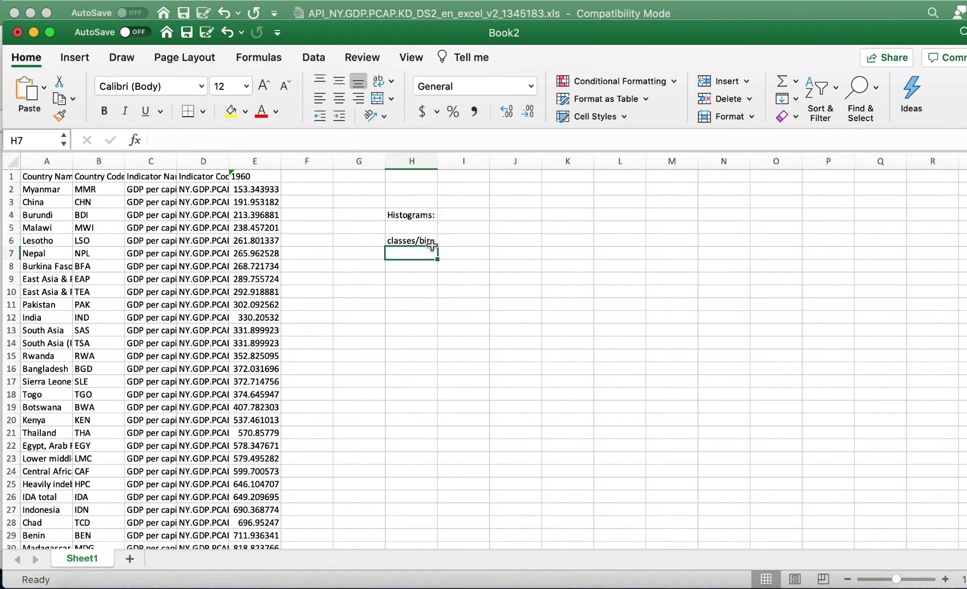
type("=")
type("2k rule")
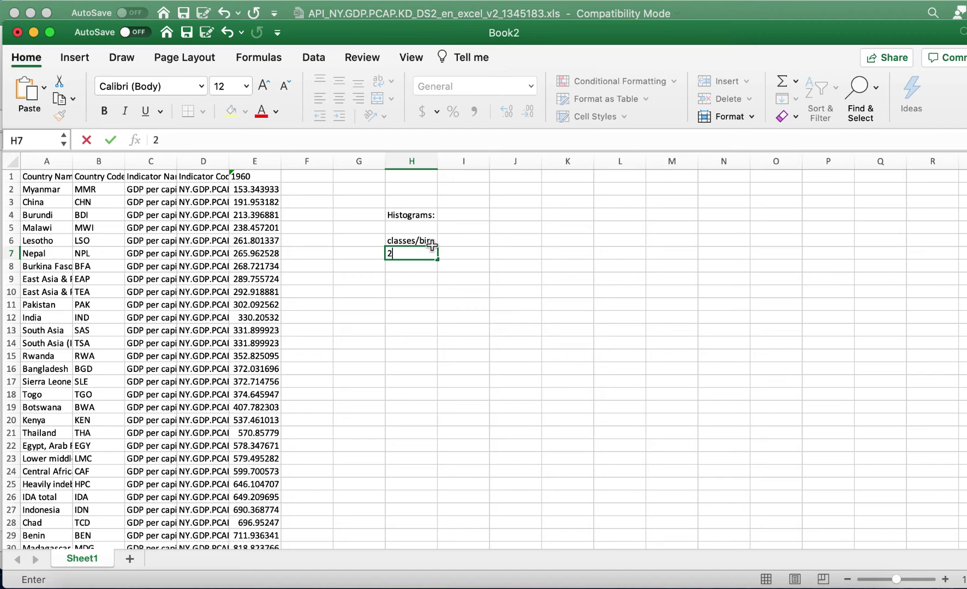
left_click(456, 275)
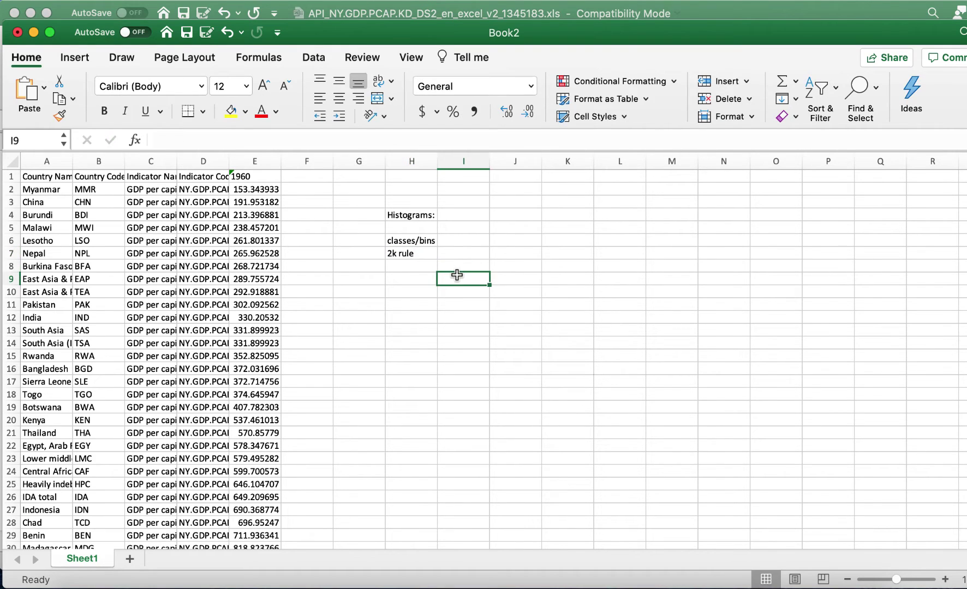
Clear the column H notes and autofit column D to its Indicator Code values
left_click(418, 163)
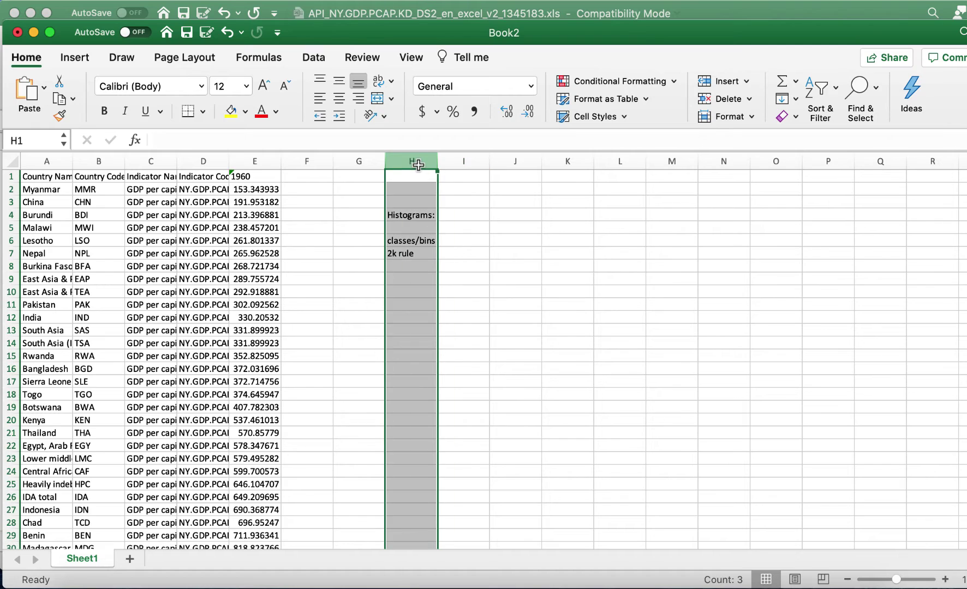
key("Delete")
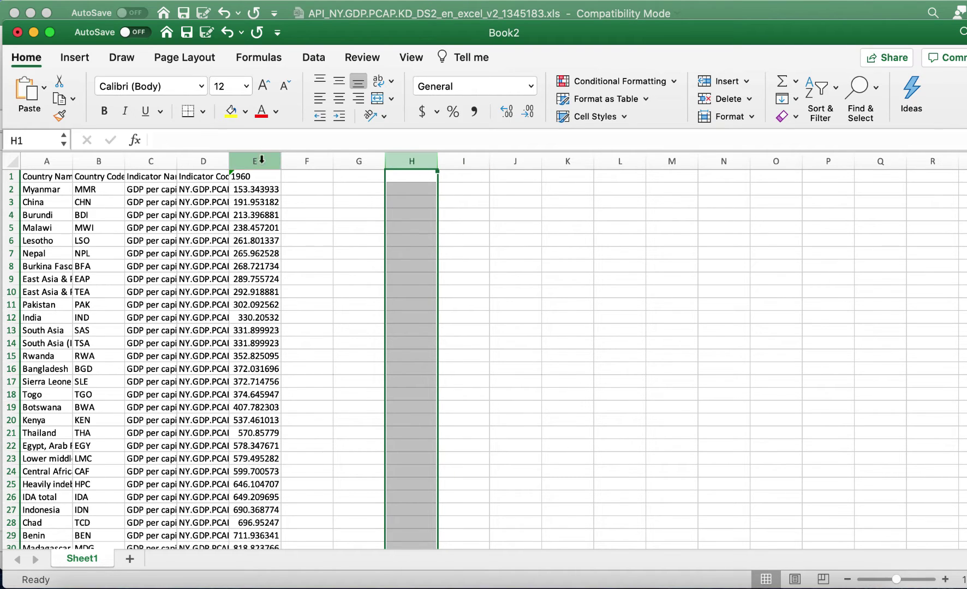
double_click(228, 161)
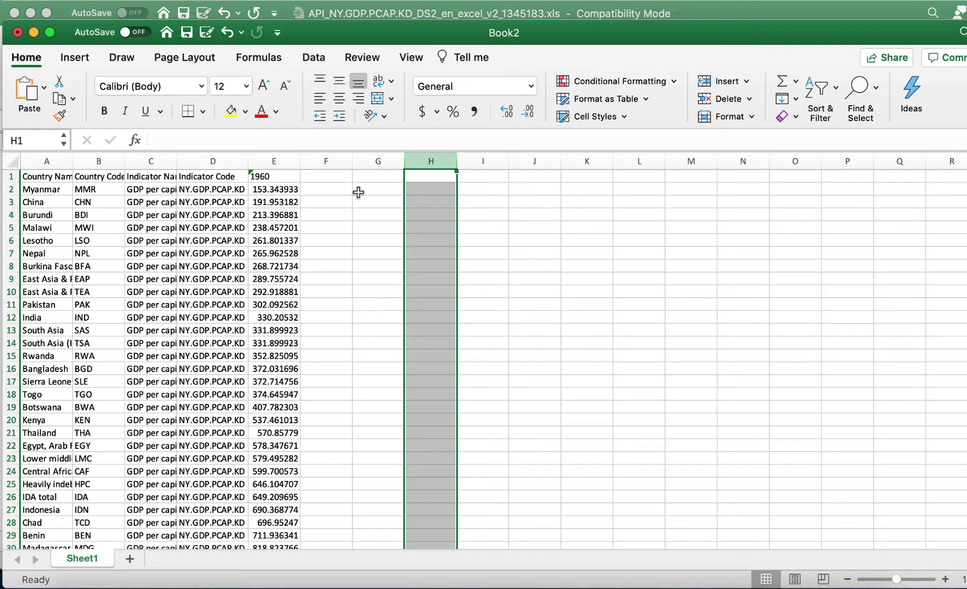
Select the 1960 values in column E and show the statistical chart types
left_click(74, 59)
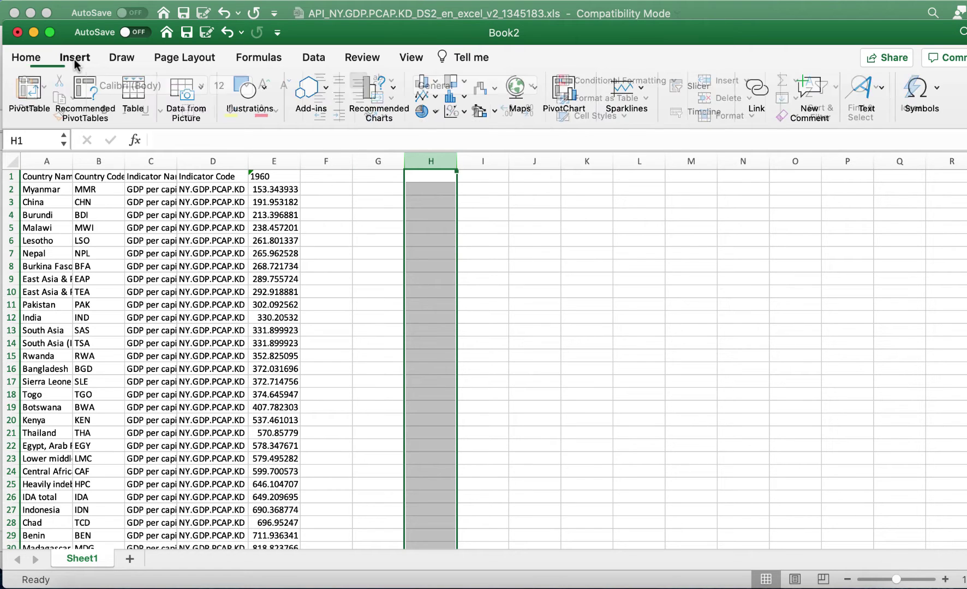
left_click(326, 161)
left_click(274, 161)
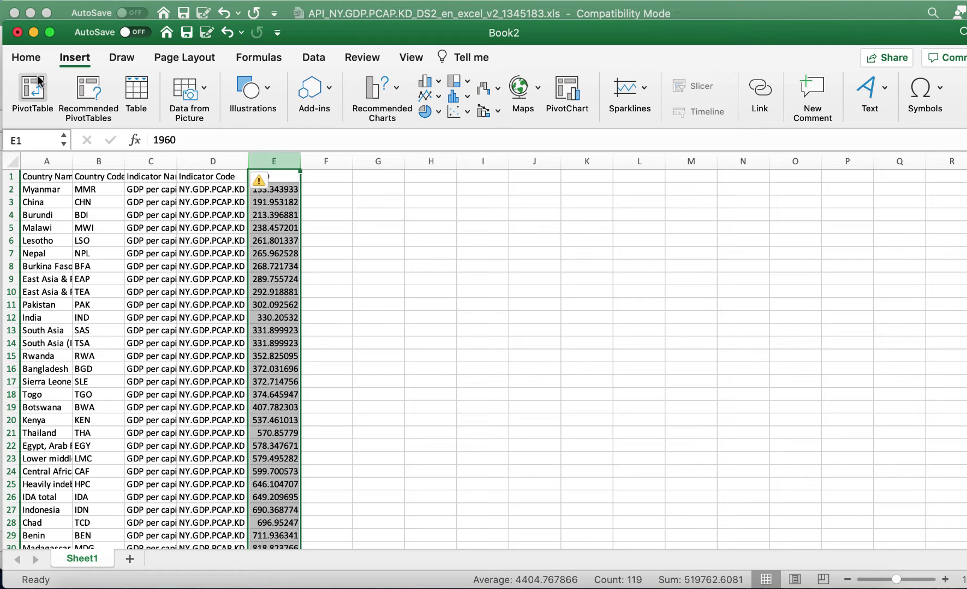
left_click(464, 97)
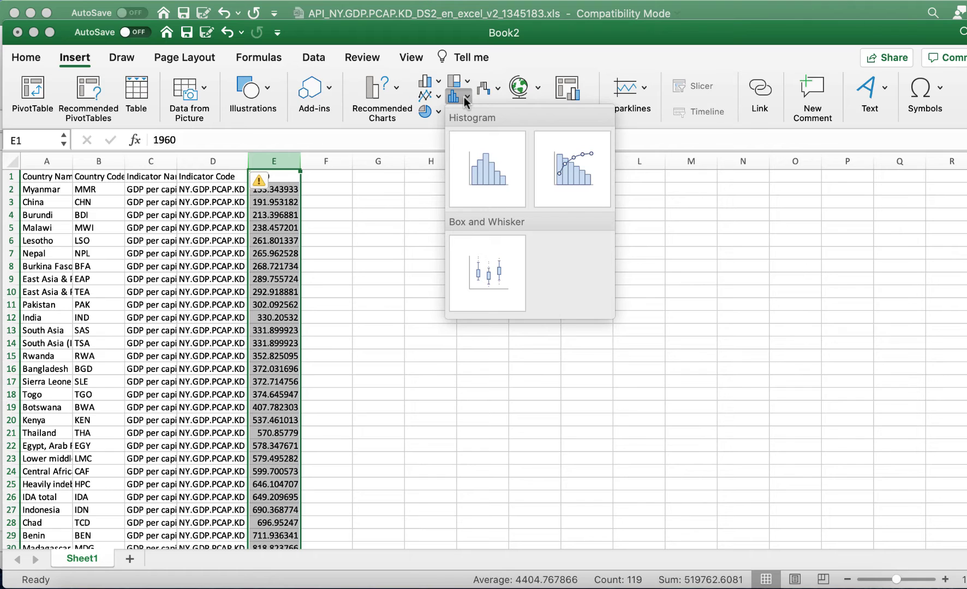
Insert a box-and-whisker chart of the 1960 values and enlarge it from both corners
left_click(505, 278)
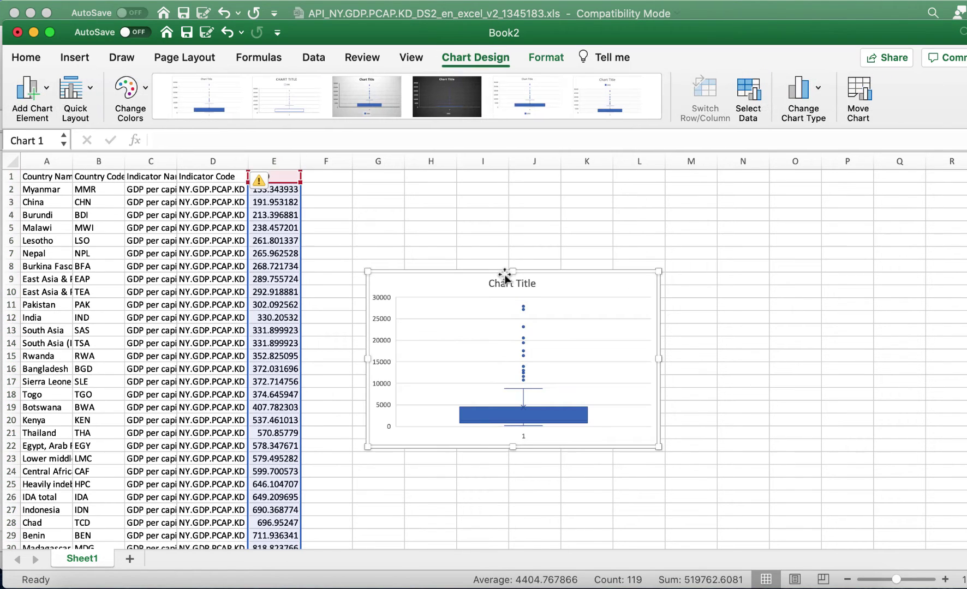
left_click_drag(663, 276, 719, 190)
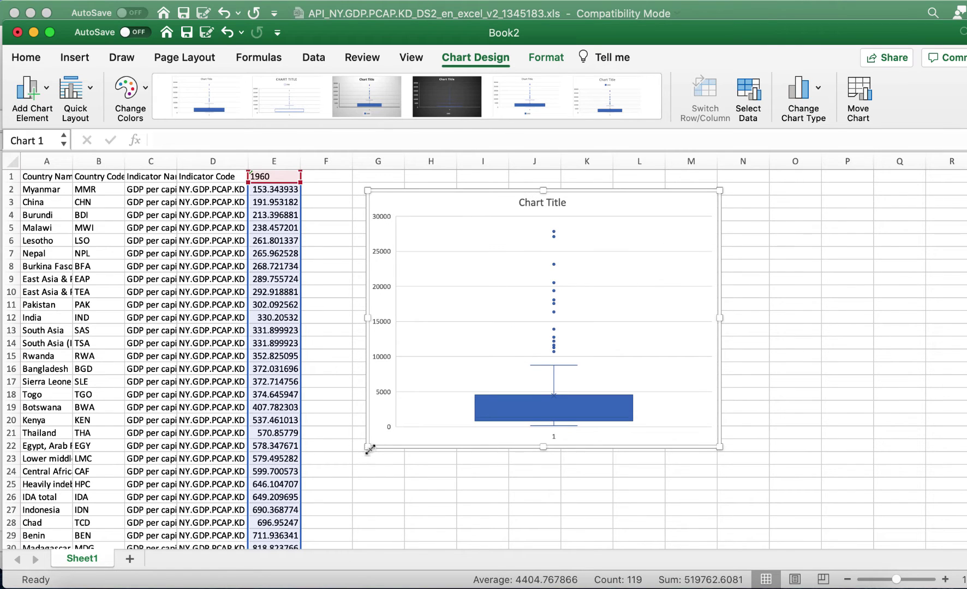
left_click_drag(368, 447, 309, 498)
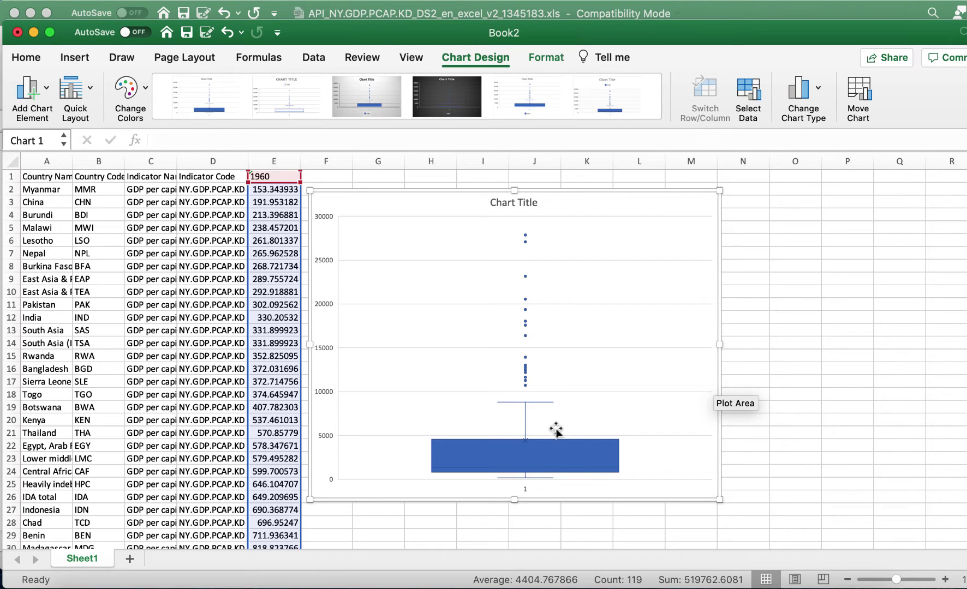
Select the box-and-whisker chart and bring up its shortcut menu to copy it
left_click(794, 226)
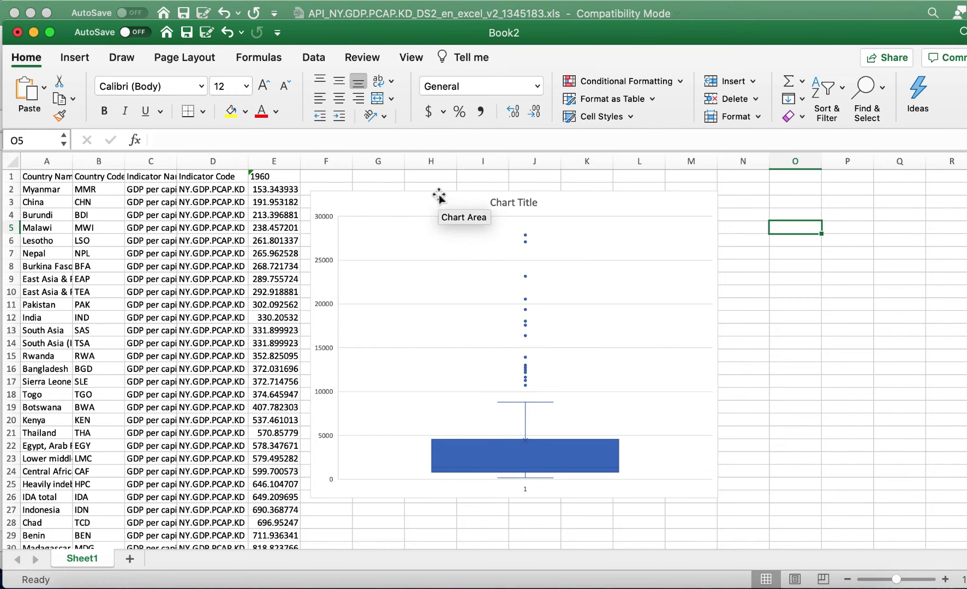
left_click(358, 205)
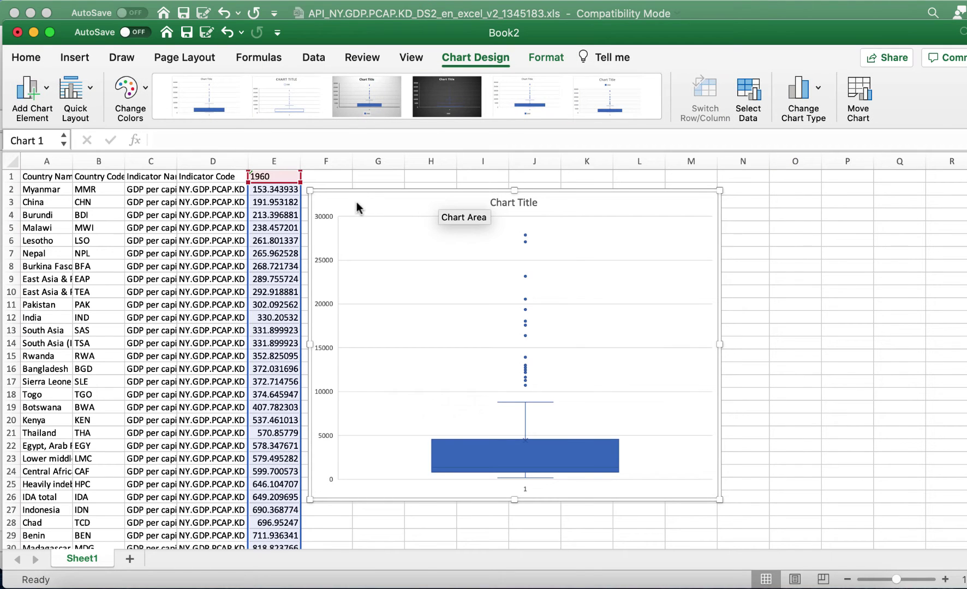
right_click(356, 204)
Copy the box-and-whisker chart and open Econ 2300_Excel Assignment #1 from Word's recent documents
left_click(403, 189)
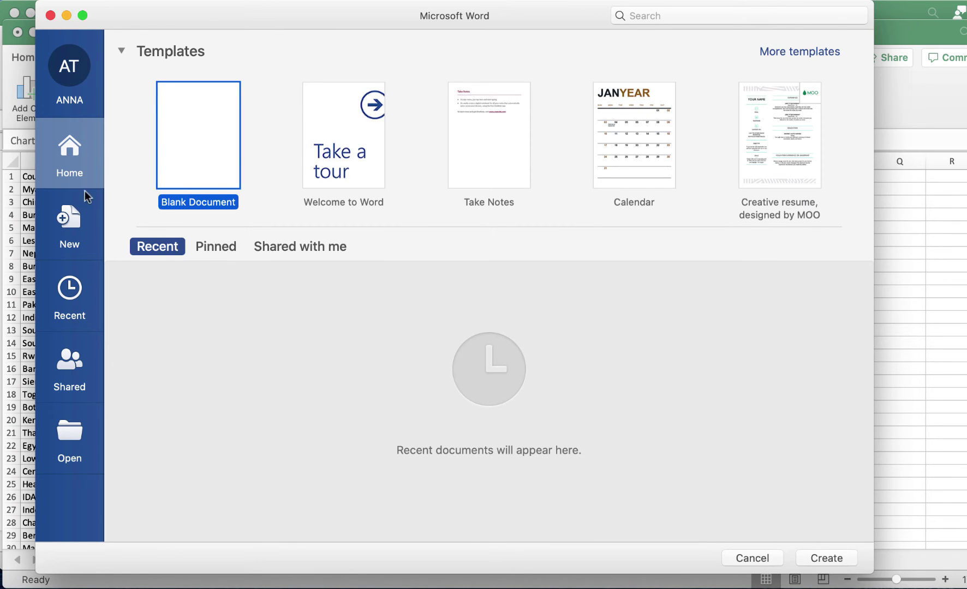
left_click(76, 224)
left_click(73, 158)
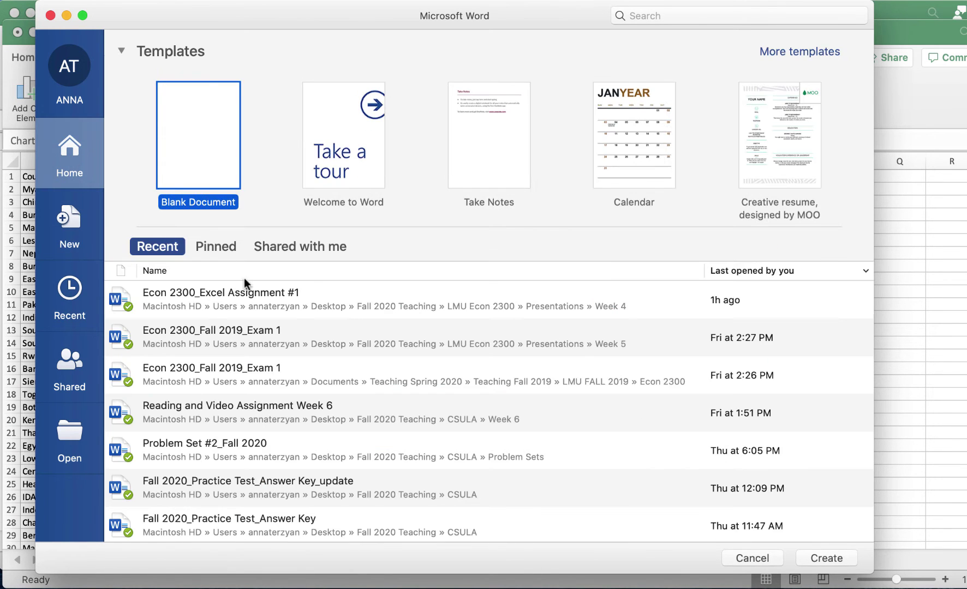
key("Escape")
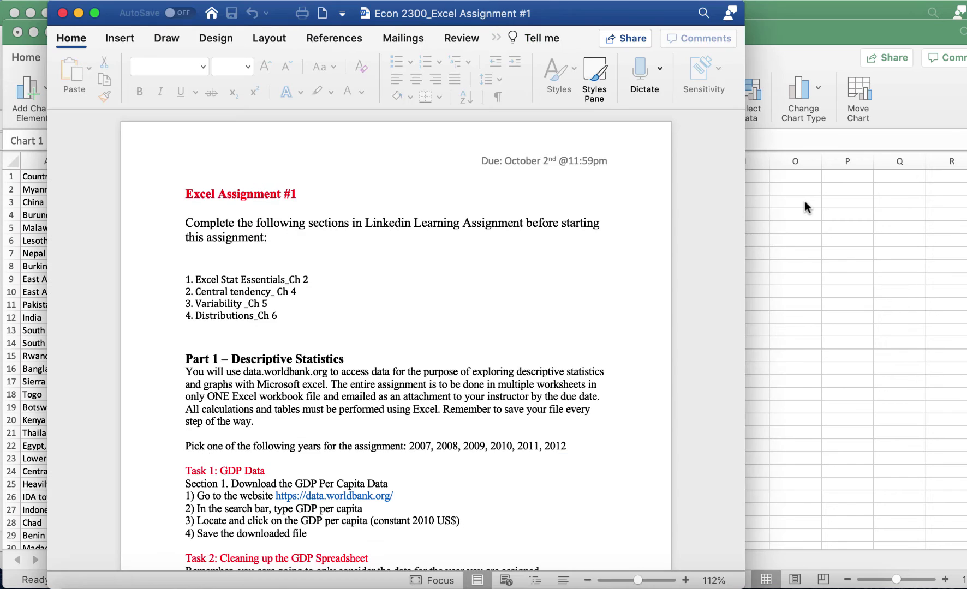
Place the cursor at the end of "7) Create a boxplot." in Task 4
scroll(392, 379, "down", 5)
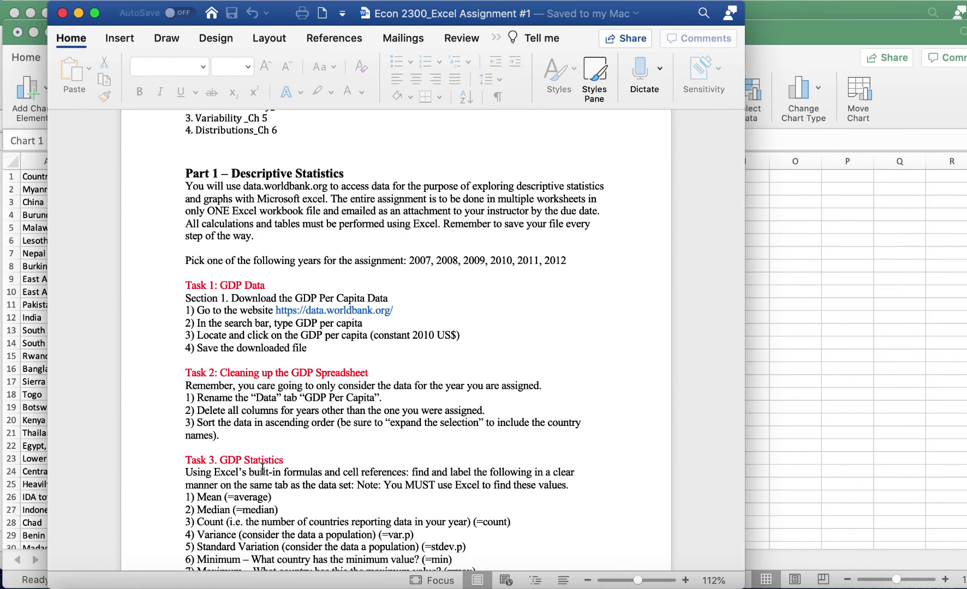
scroll(262, 468, "down", 15)
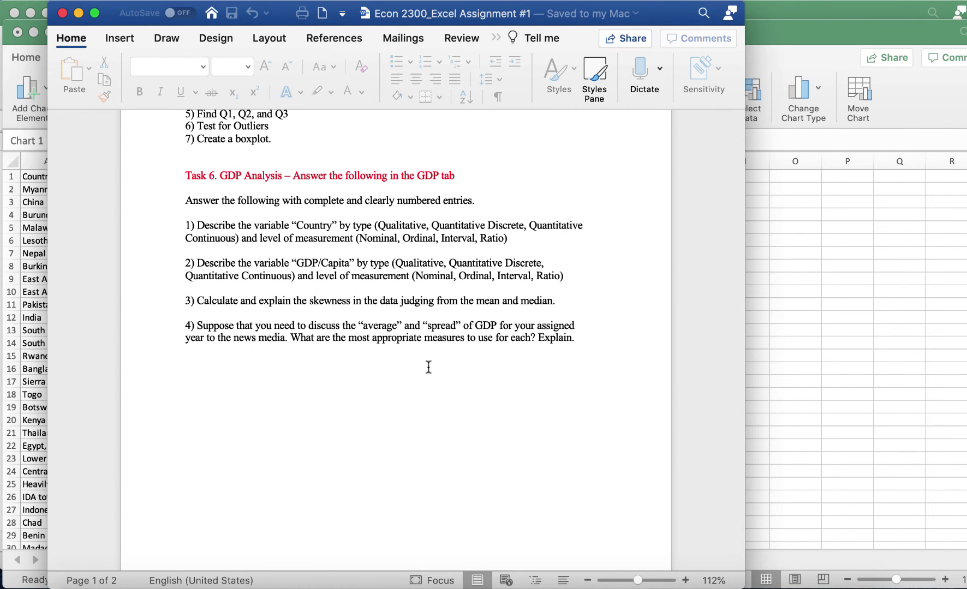
scroll(561, 297, "down", 1)
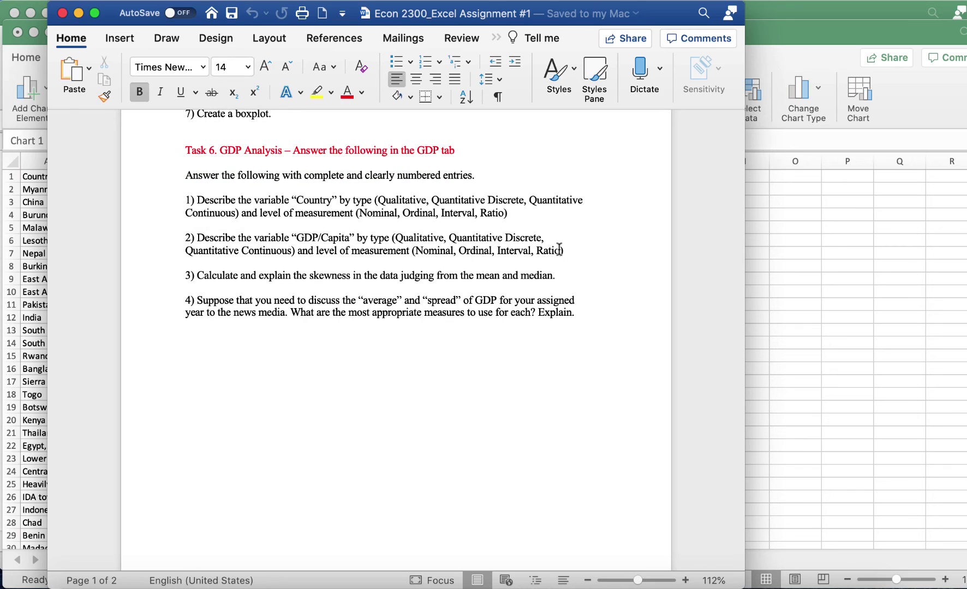
left_click(508, 214)
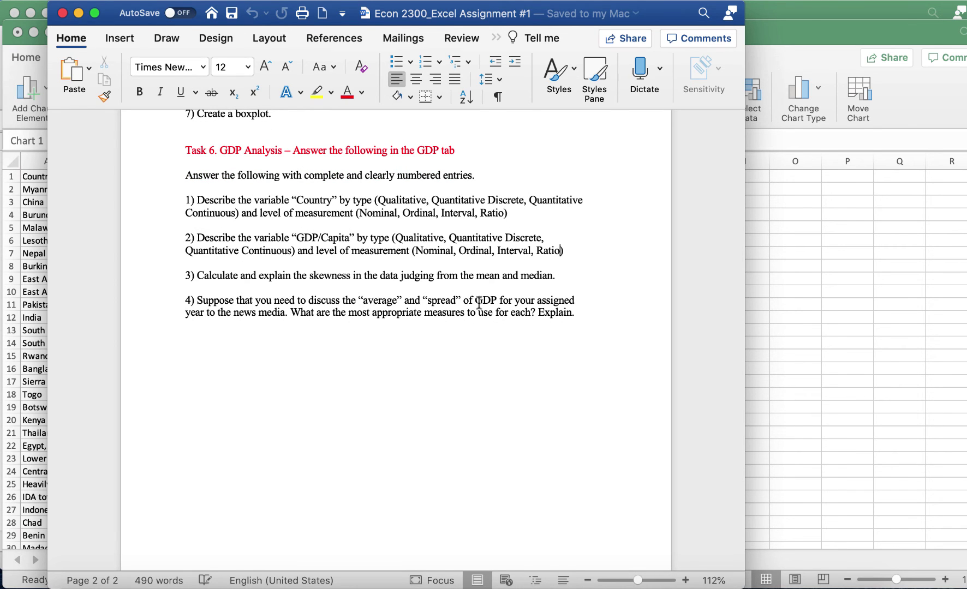
scroll(480, 303, "up", 5)
left_click(280, 224)
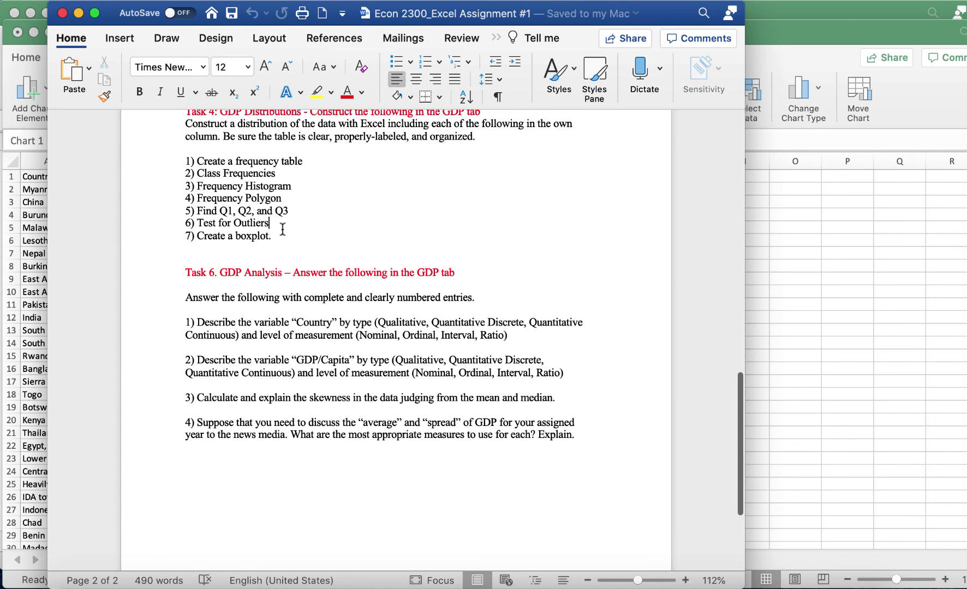
key("Down")
Add a blank line after the boxplot item and paste the box-and-whisker chart there
key("Return")
key("Return")
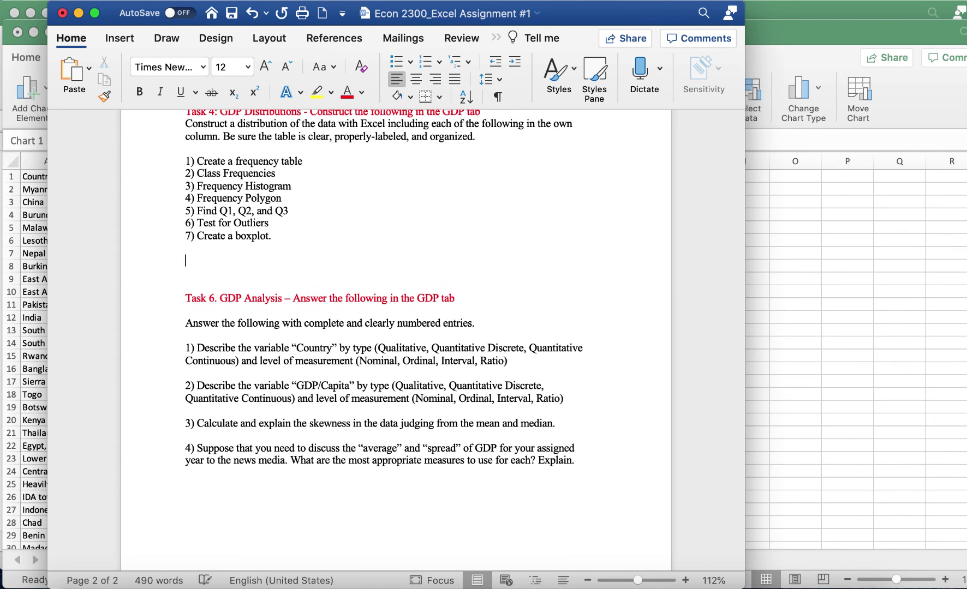
key("super+v")
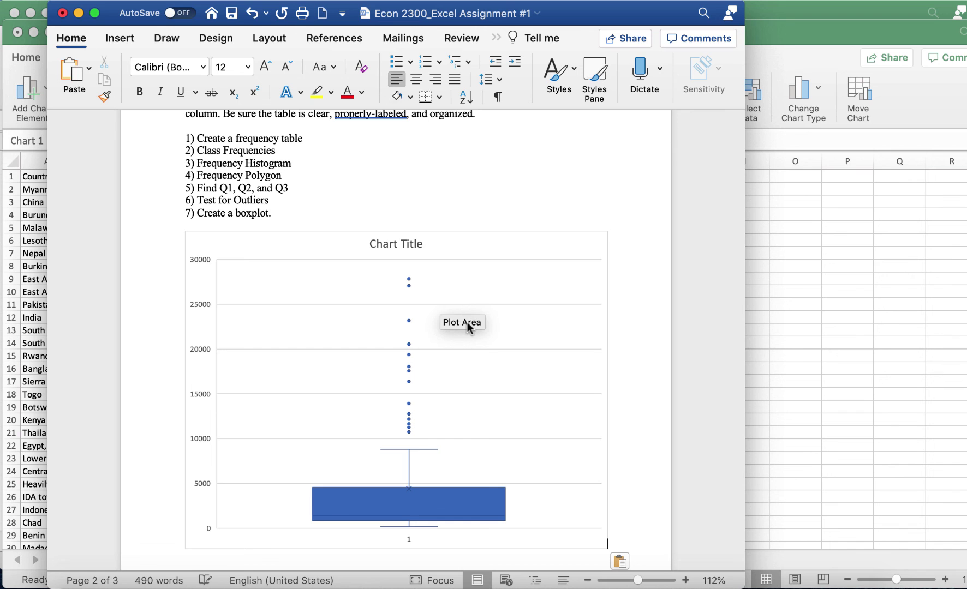
scroll(363, 297, "down", 5)
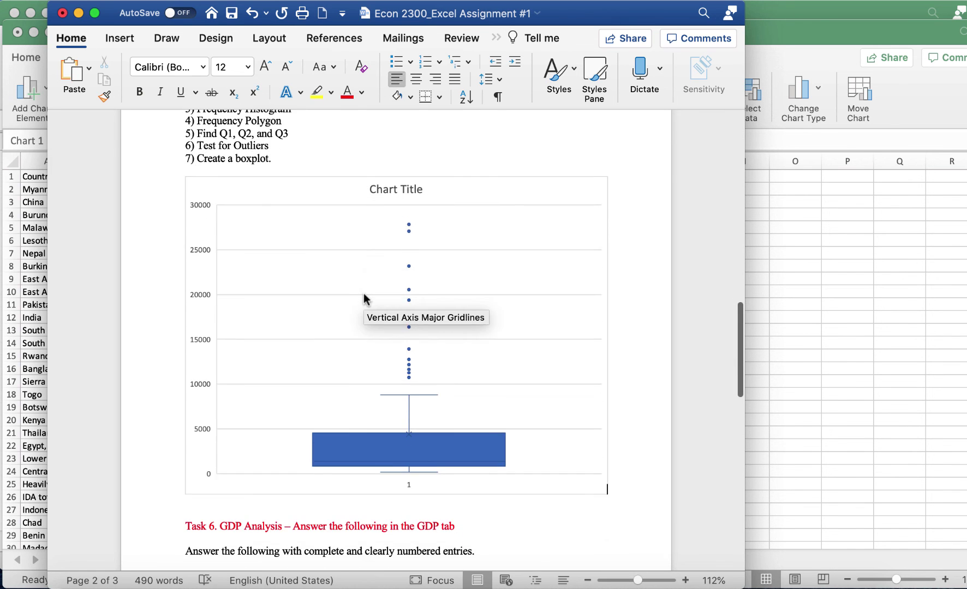
scroll(364, 296, "up", 15)
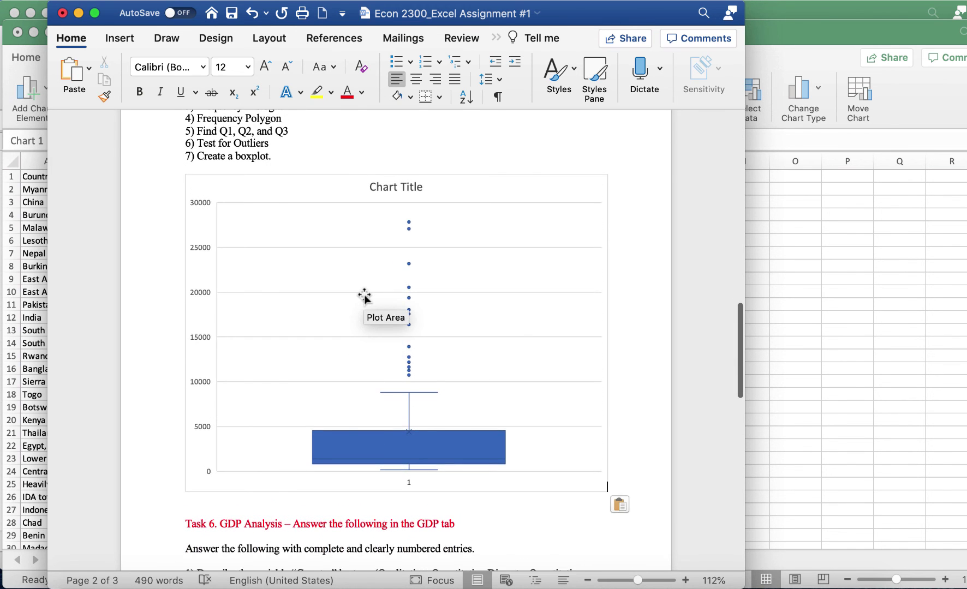
scroll(365, 296, "down", 18)
scroll(364, 296, "up", 20)
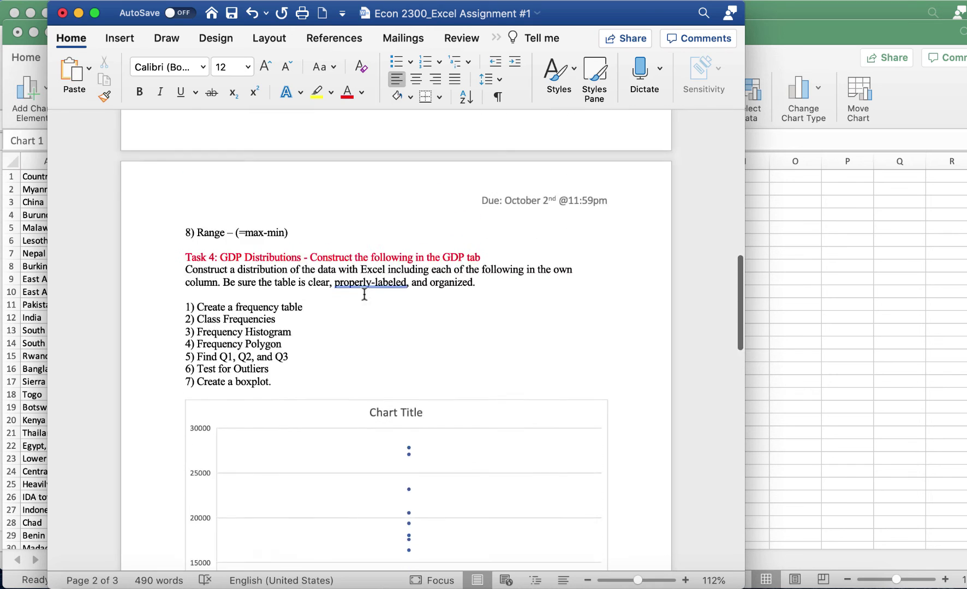
Minimize the Word document and bring the Excel workbook Book2 back to the front
left_click(79, 13)
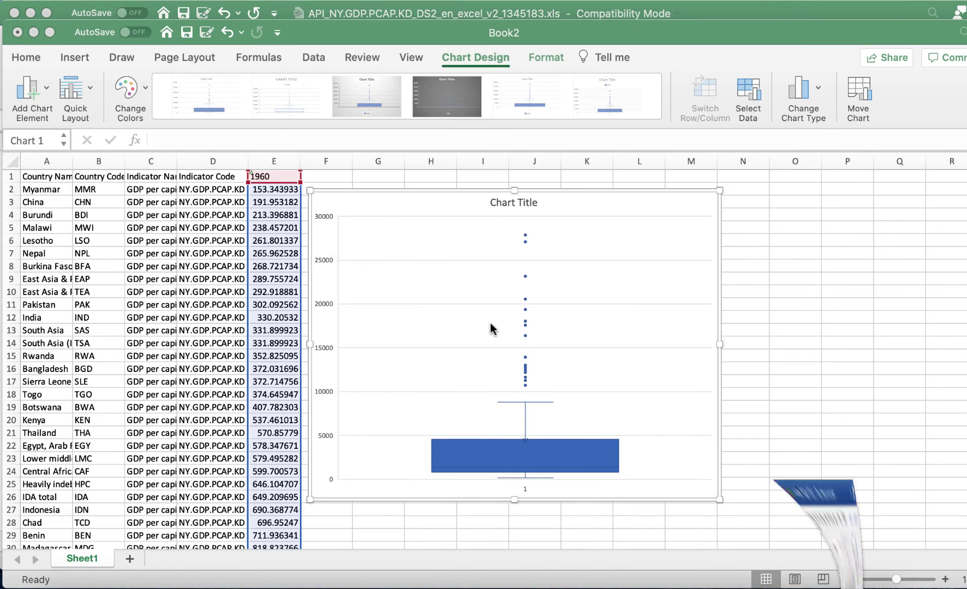
key("ctrl+Up")
left_click(490, 322)
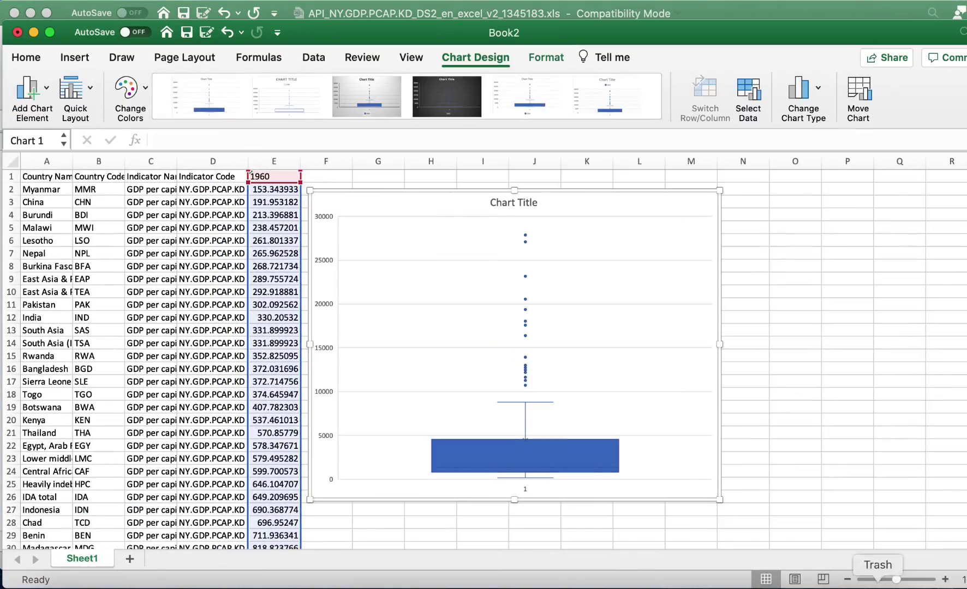